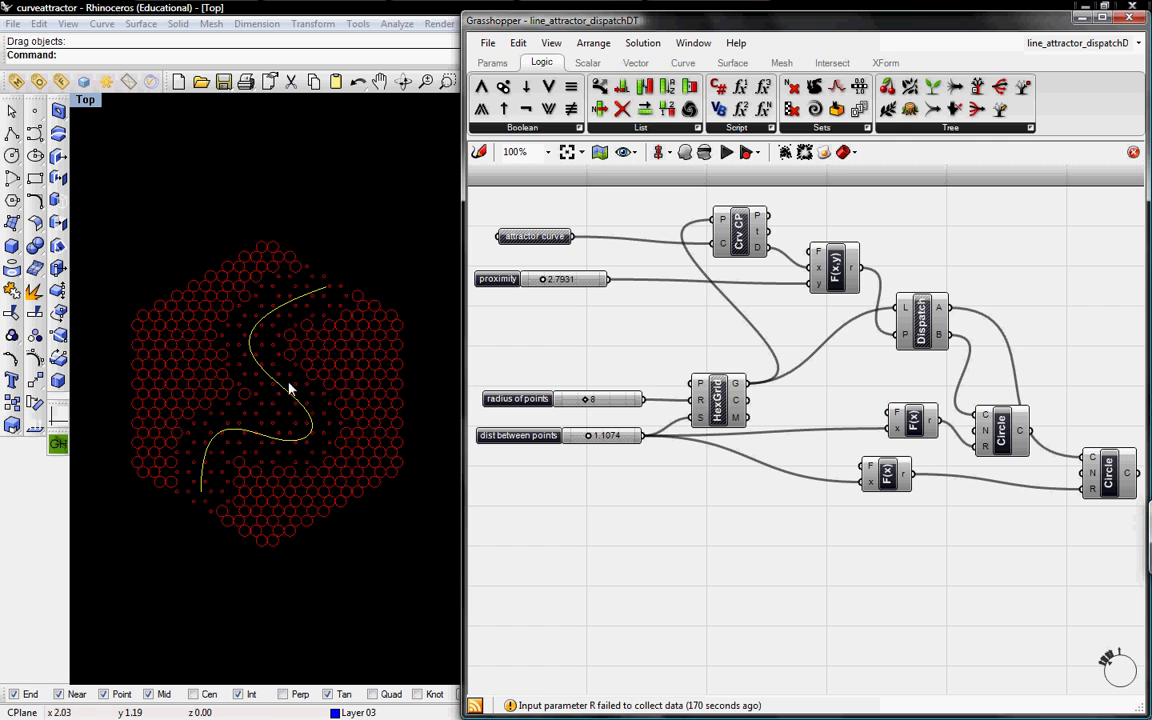
Shift the attractor curve slightly within the circle pattern in the Top viewport to test its effect
drag(283, 386, 297, 420)
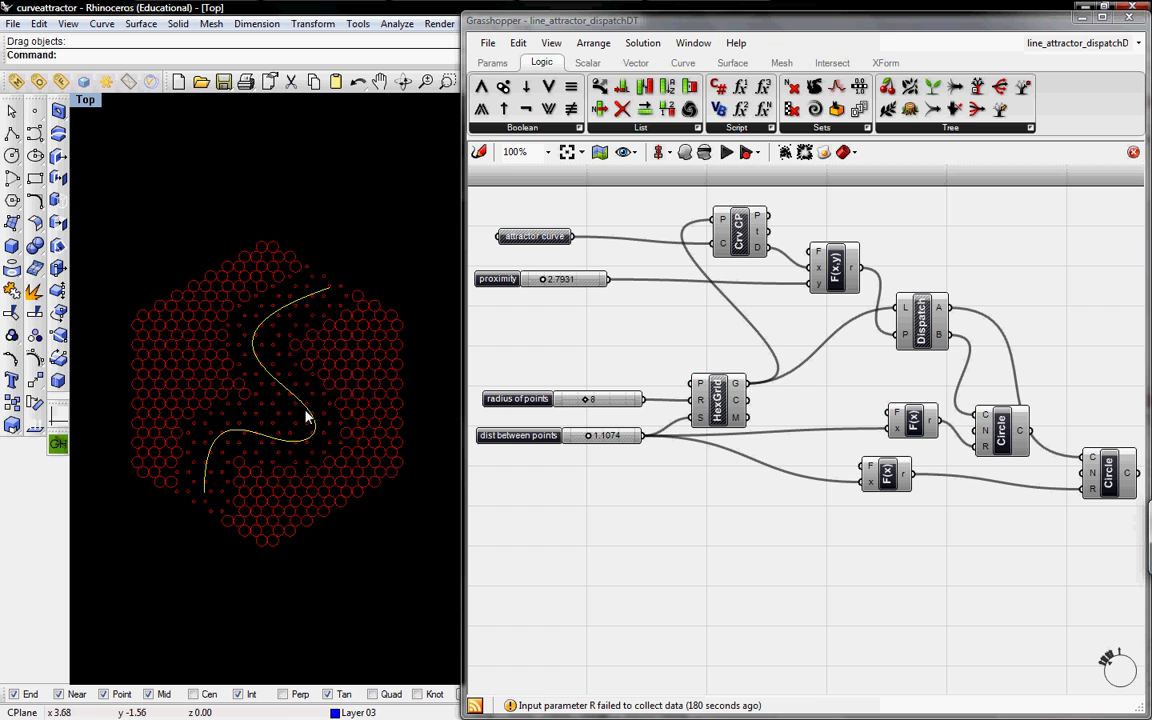
mouse_move(302, 410)
mouse_down()
mouse_move(323, 380)
mouse_move(295, 410)
mouse_up()
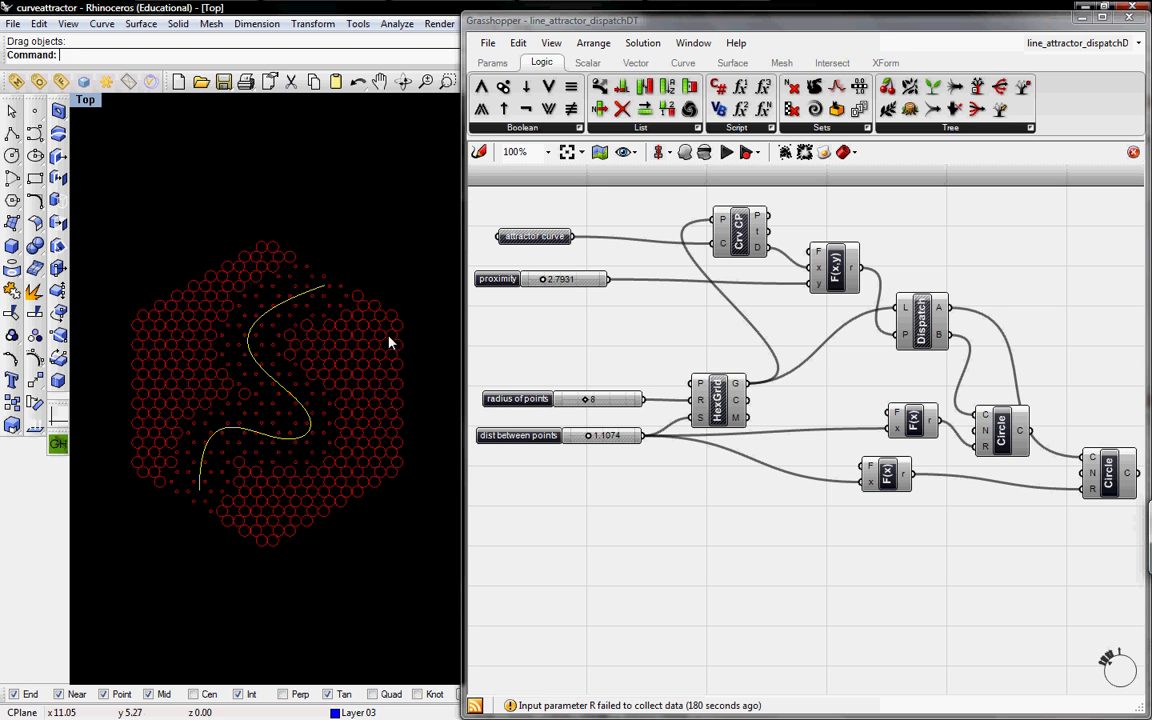
Delete the proximity slider, F(x,y), Dispatch, both F(x) and both Circle components from the definition
click(1094, 475)
click(1014, 432)
click(936, 332)
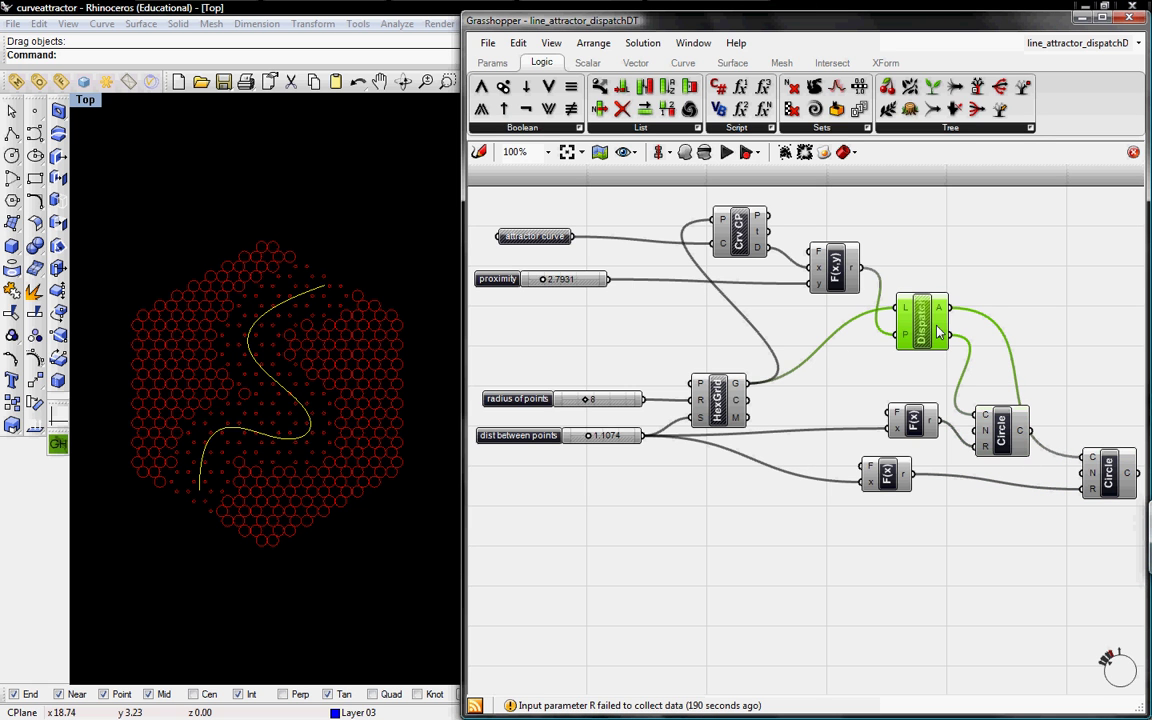
click(849, 280)
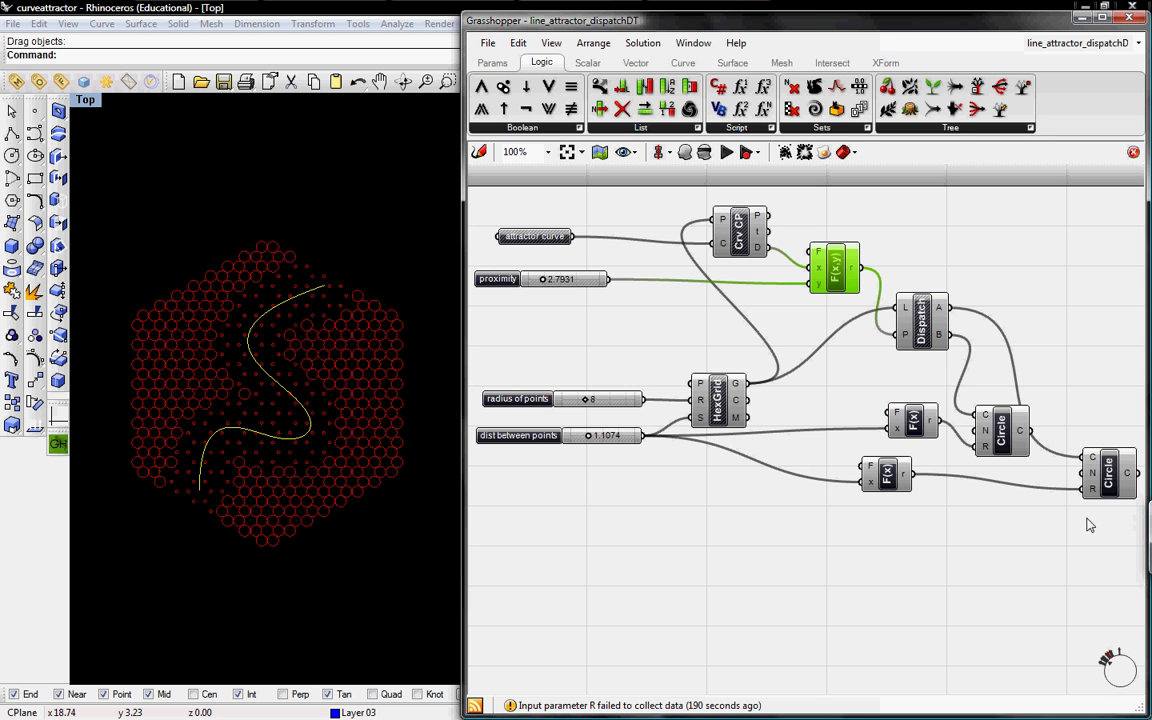
drag(1127, 553, 802, 246)
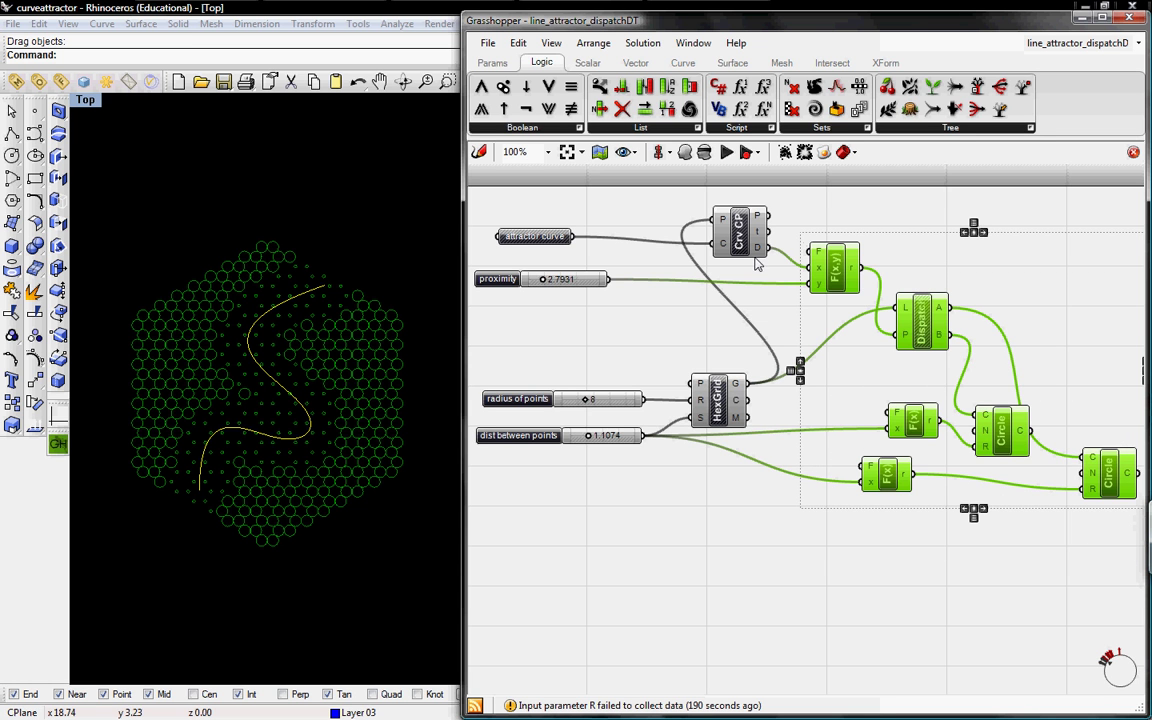
key(Delete)
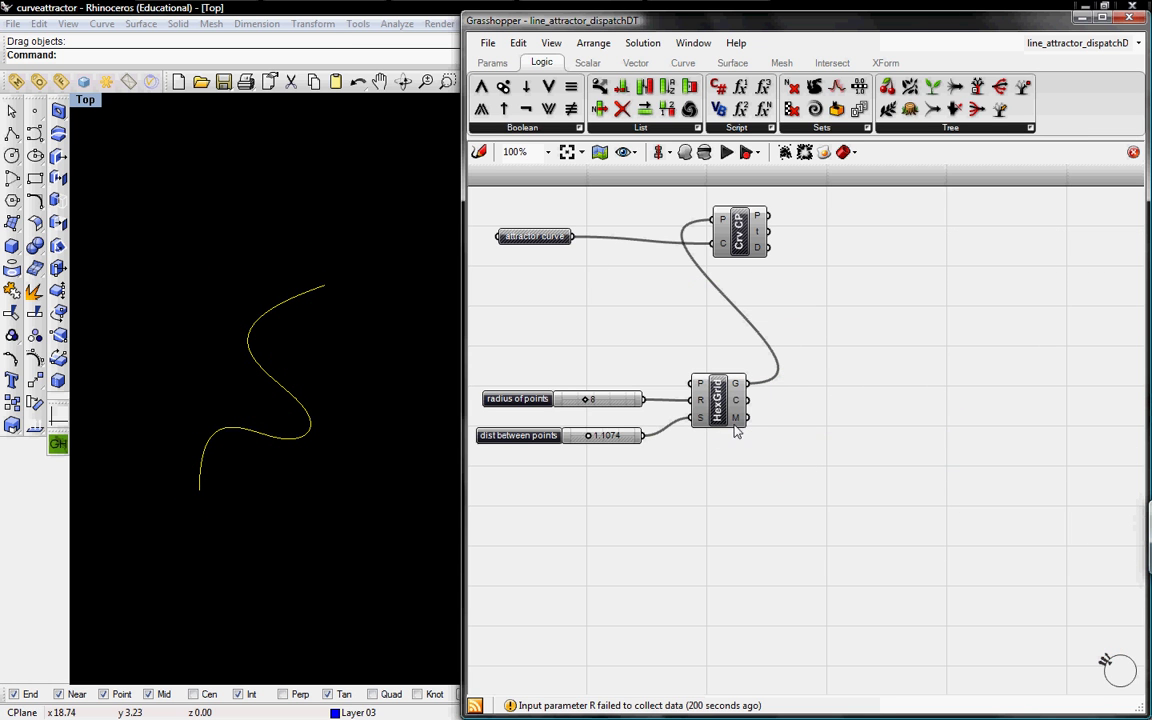
Move the HexGrid component and its two sliders up closer to the Crv CP component
drag(735, 430, 531, 328)
drag(630, 401, 628, 352)
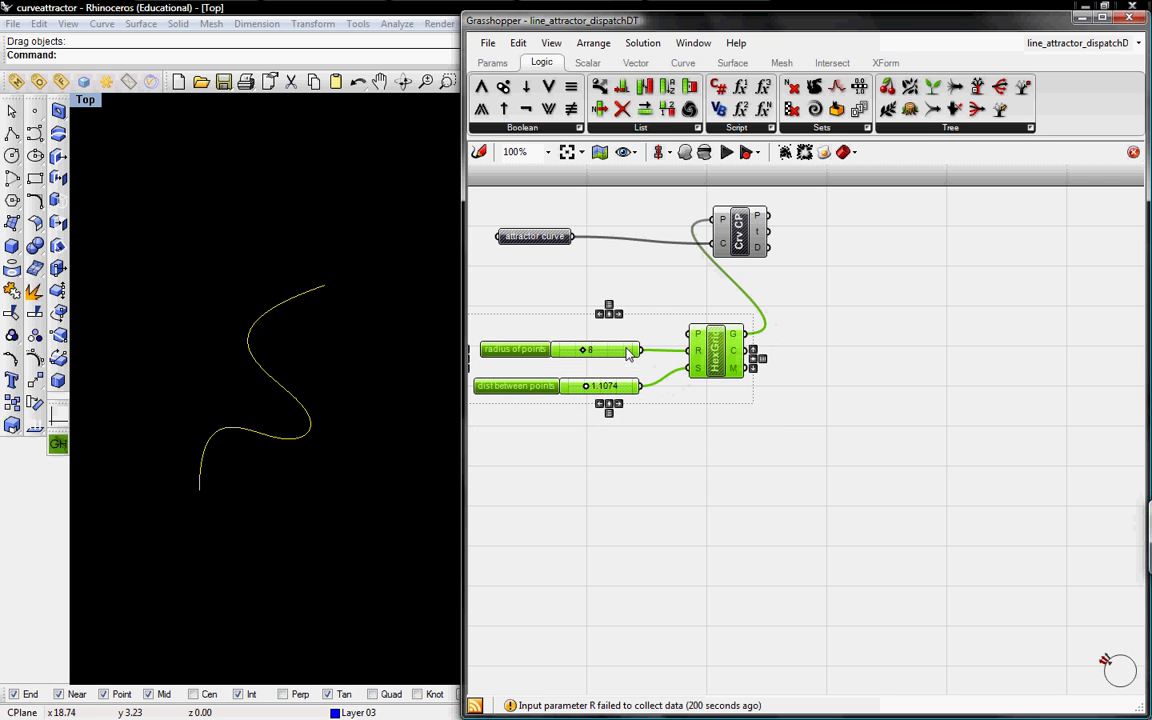
Turn on the preview of the HexGrid and Crv CP components
right_click(730, 357)
click(797, 473)
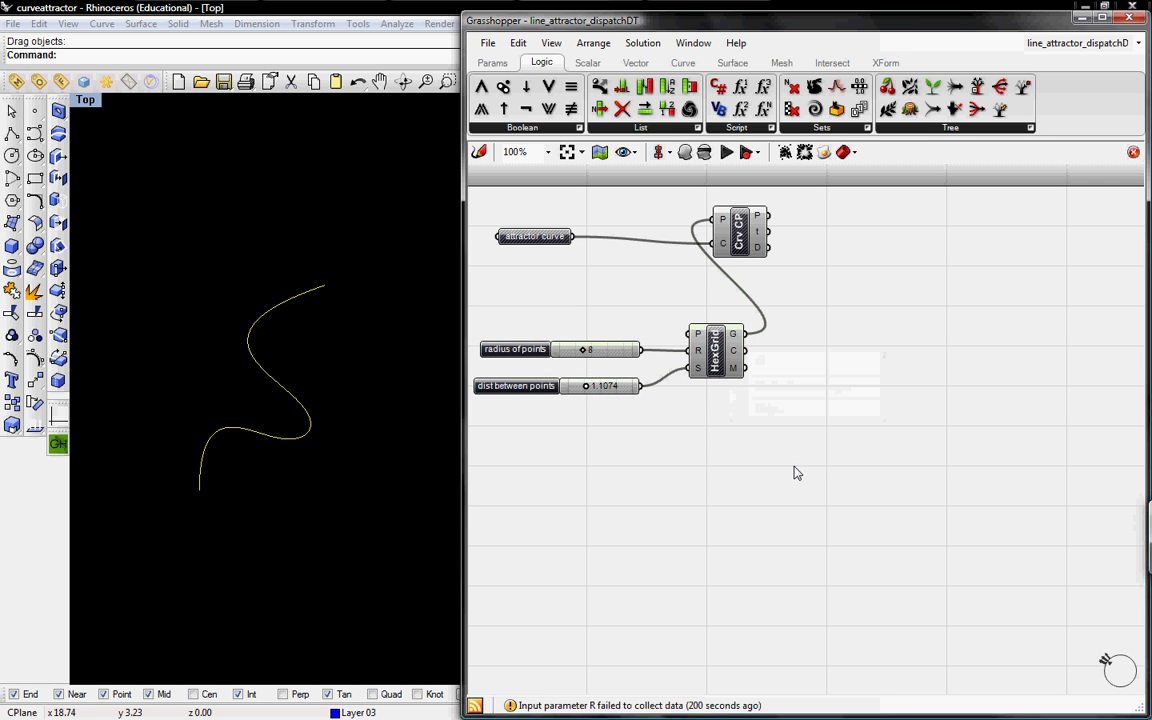
right_click(724, 364)
click(745, 389)
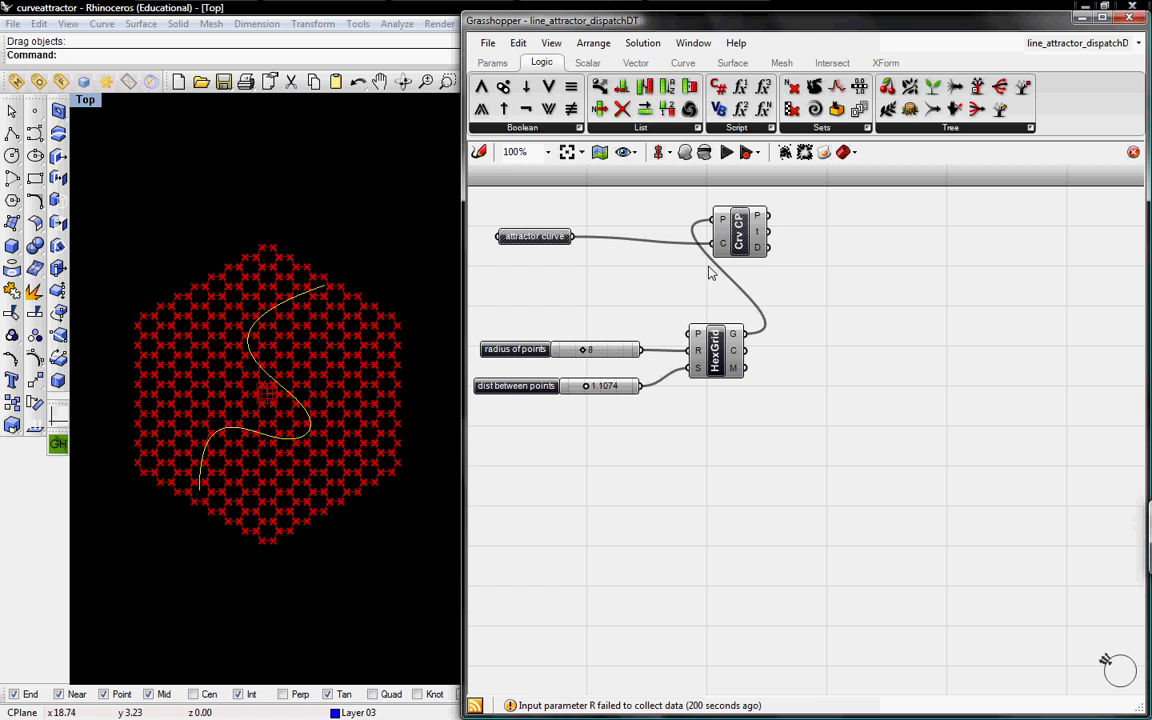
click(742, 224)
right_click(737, 222)
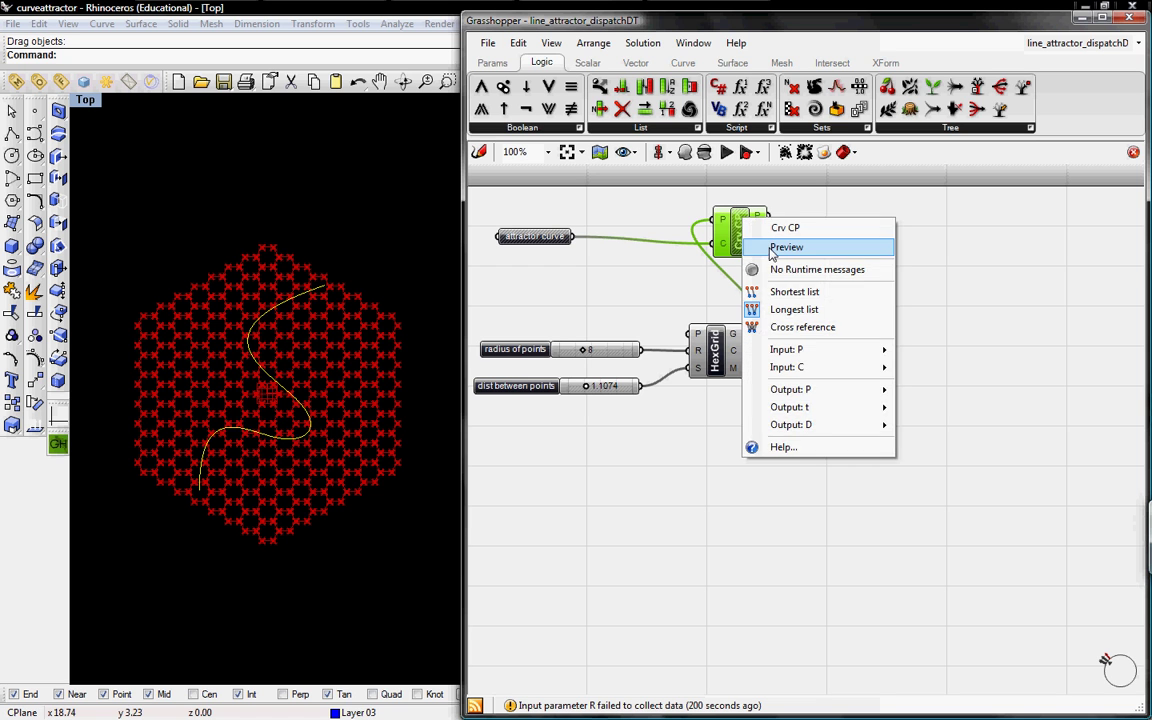
click(770, 247)
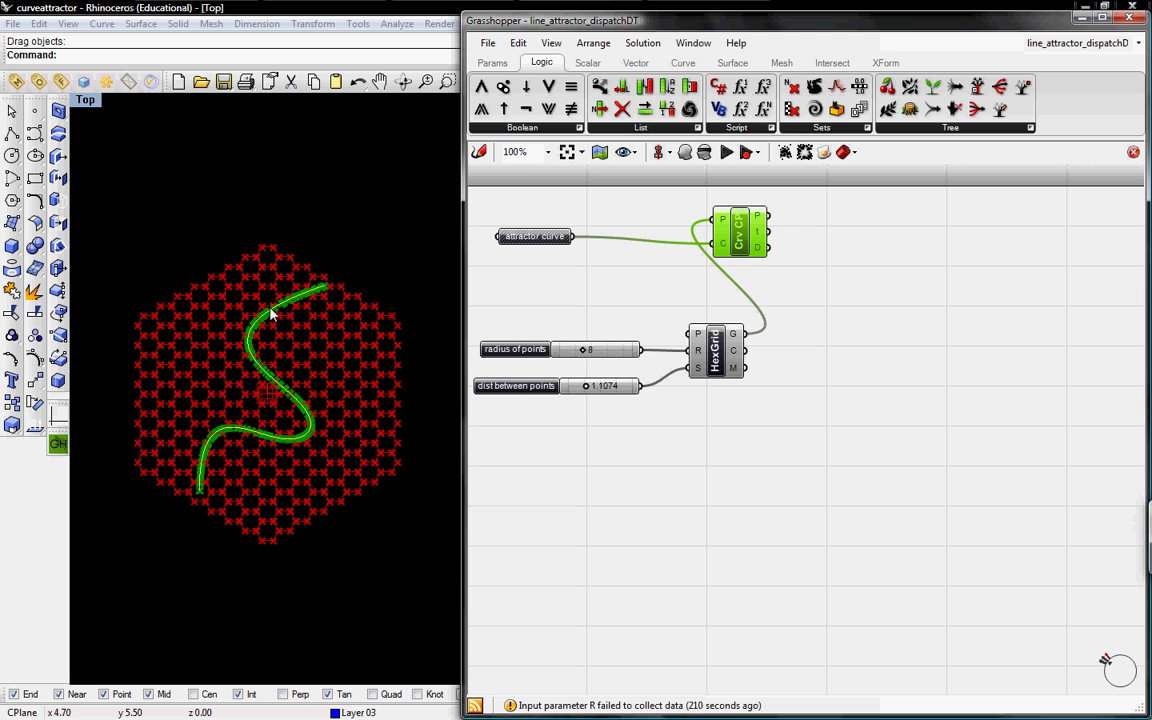
click(773, 295)
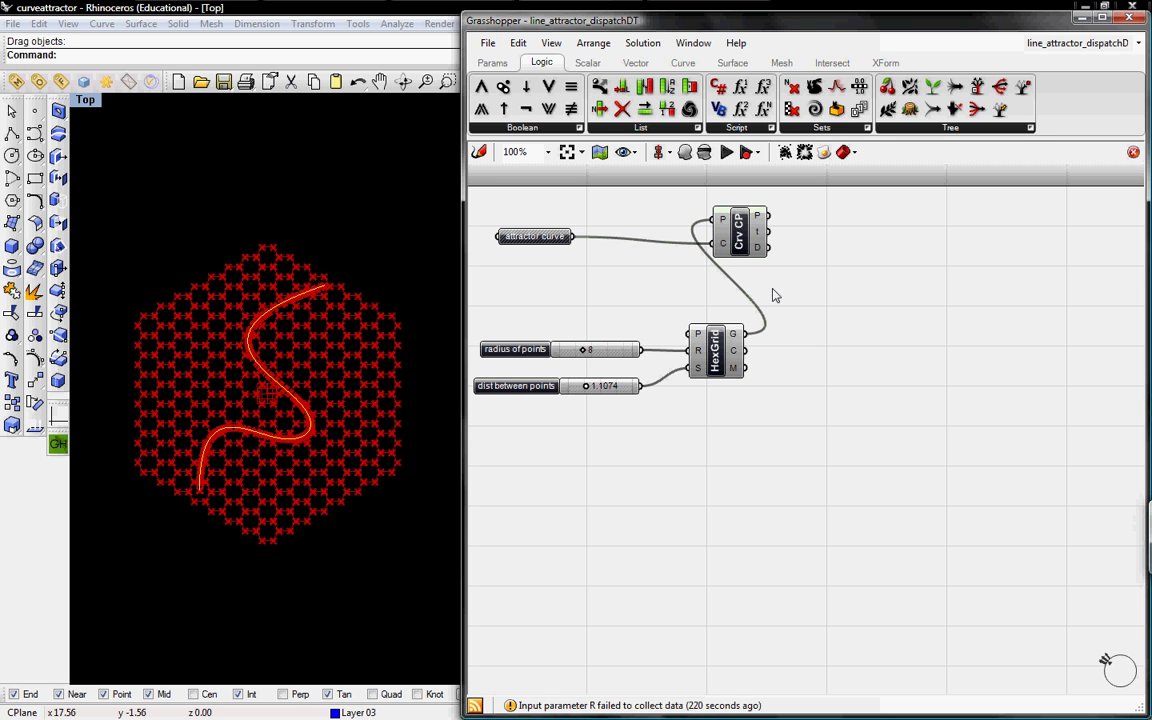
Add a Distance component and connect the P output of Crv CP to its A input
double_click(879, 333)
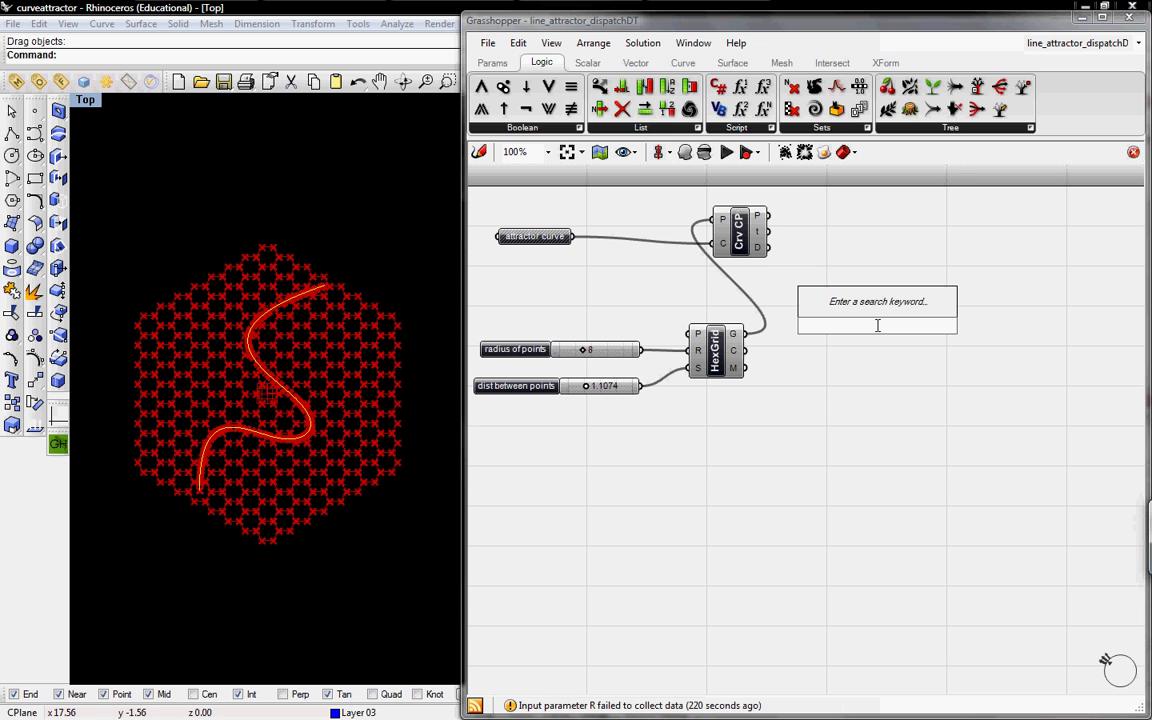
text(dist)
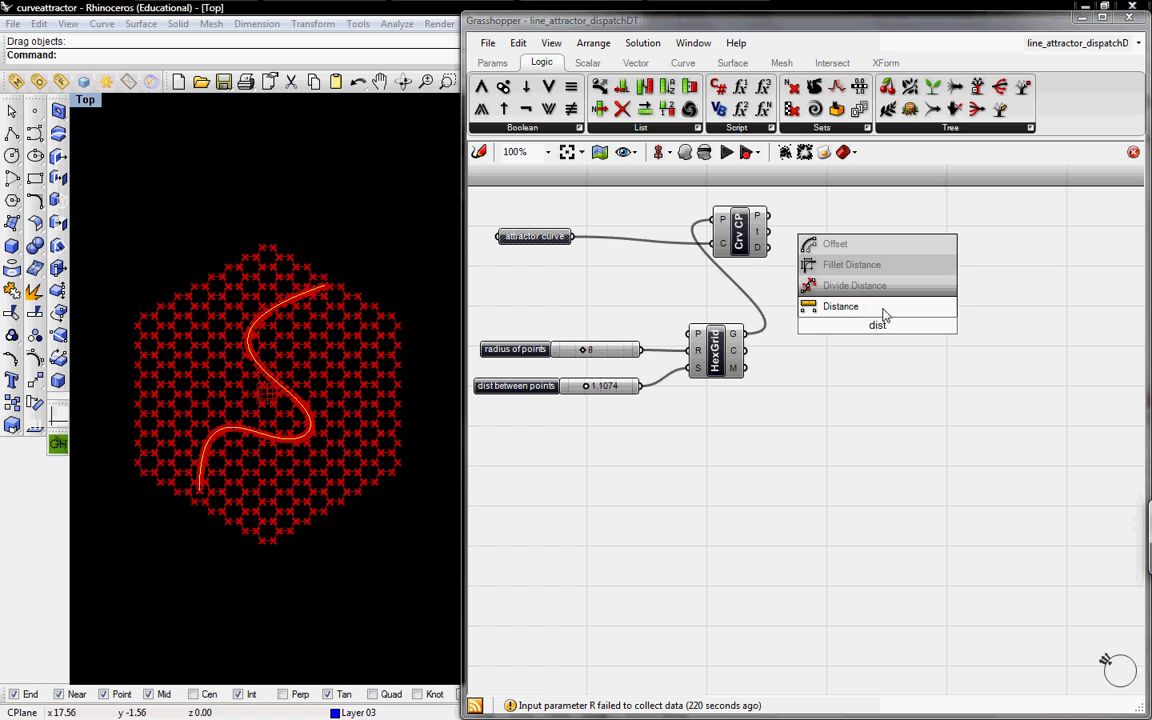
key(Return)
drag(848, 322, 767, 216)
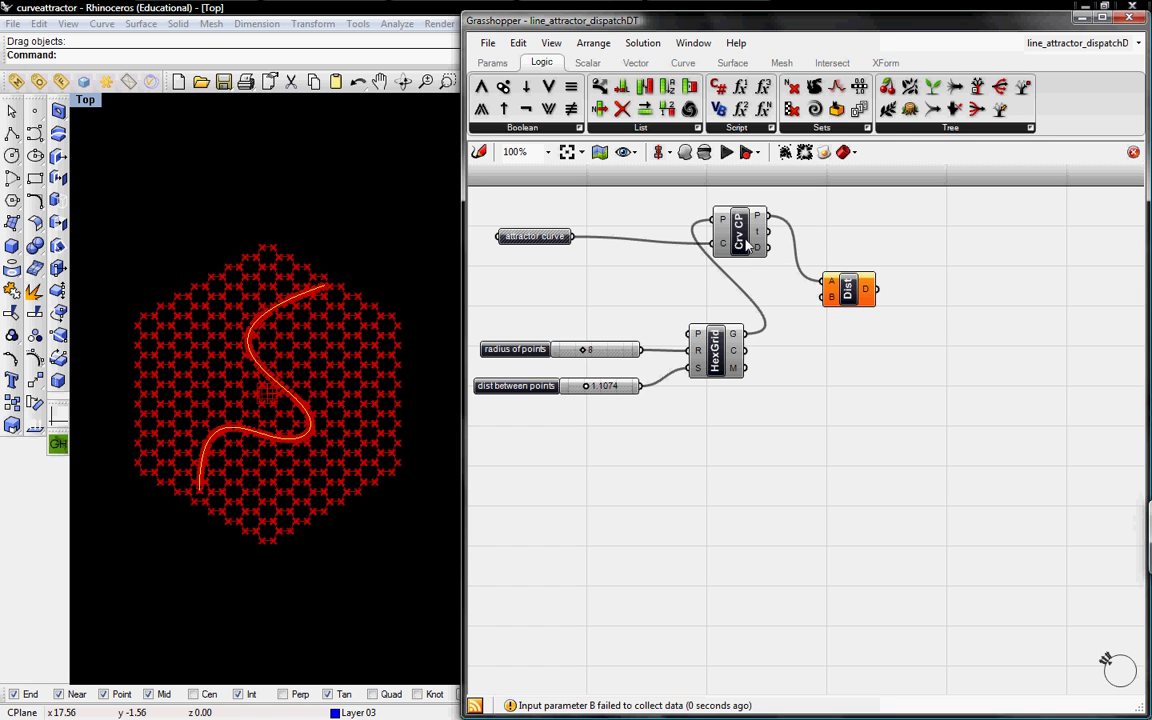
Connect HexGrid's G output to the Distance component's B input and shift the Distance component slightly closer to Crv CP
click(745, 232)
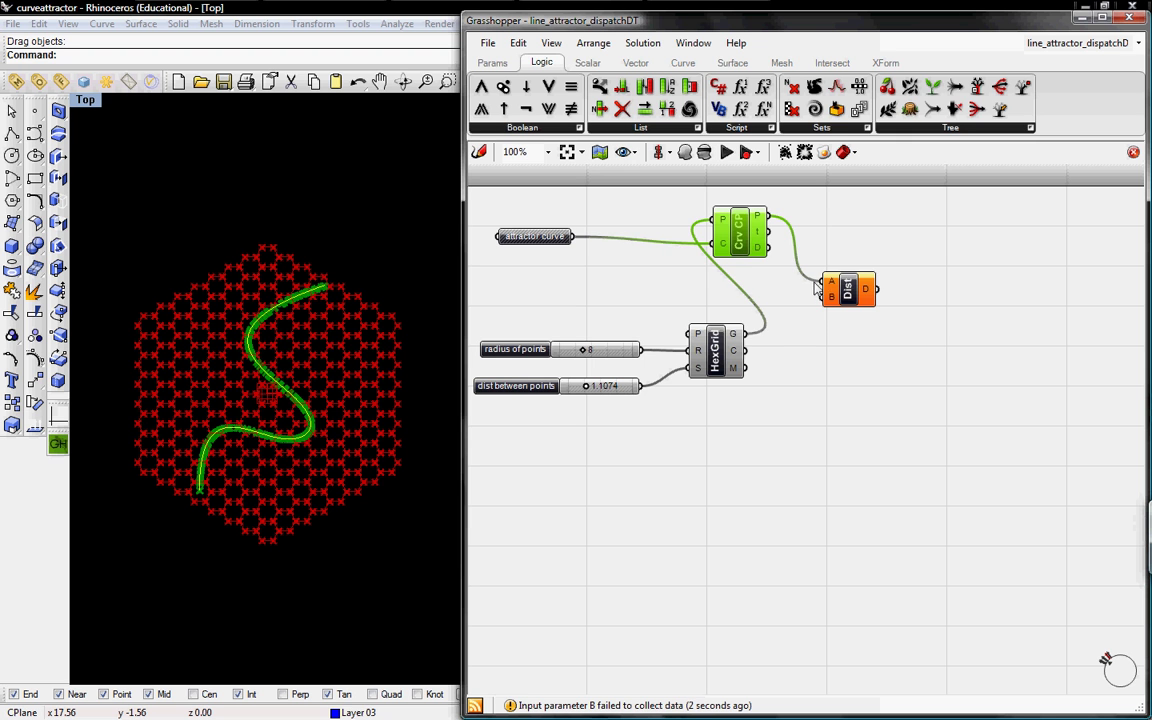
drag(828, 296, 740, 334)
click(716, 340)
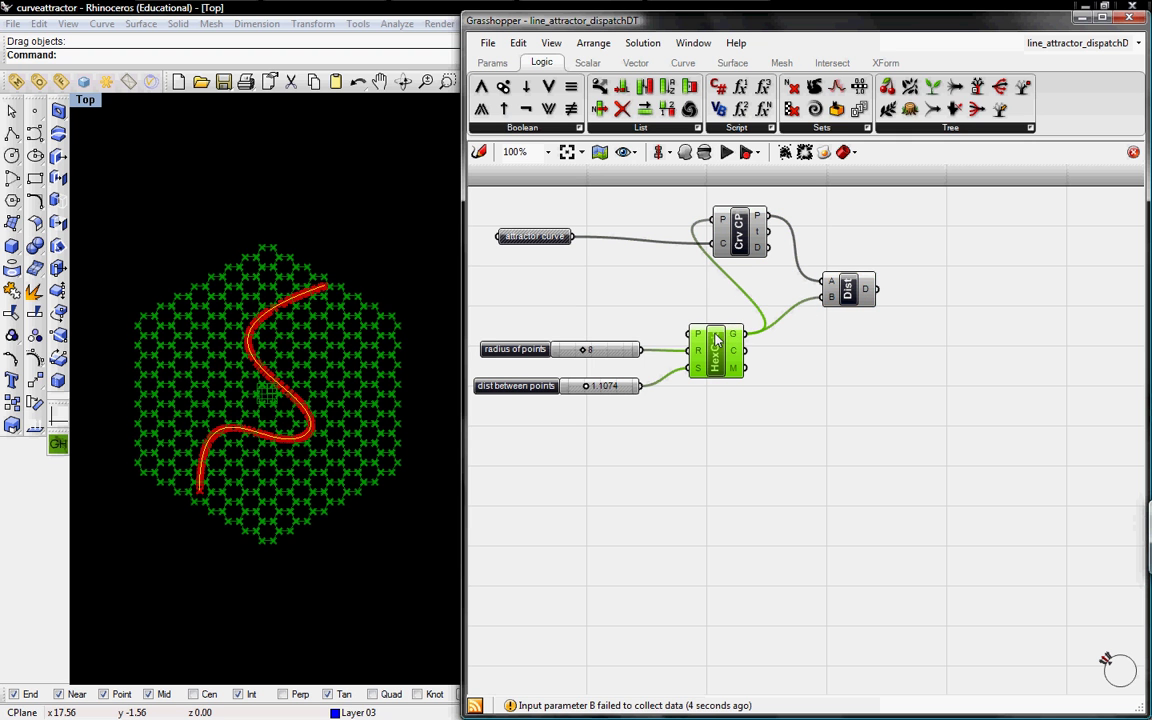
drag(861, 293, 843, 289)
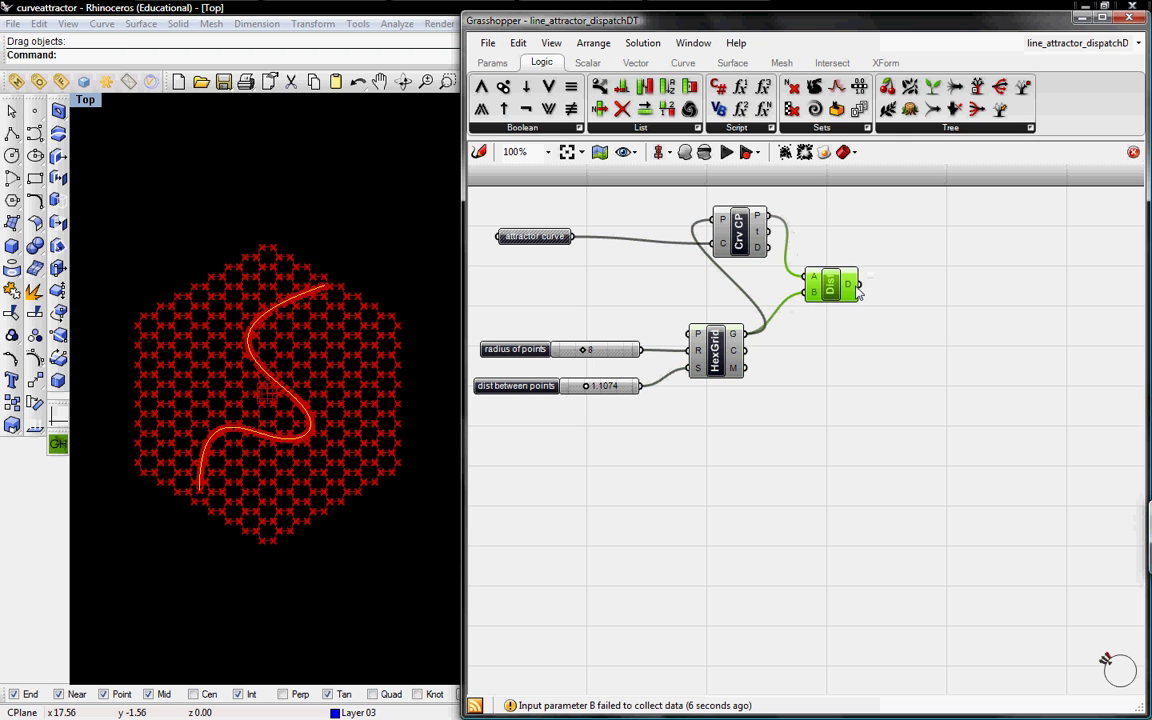
mouse_move(855, 288)
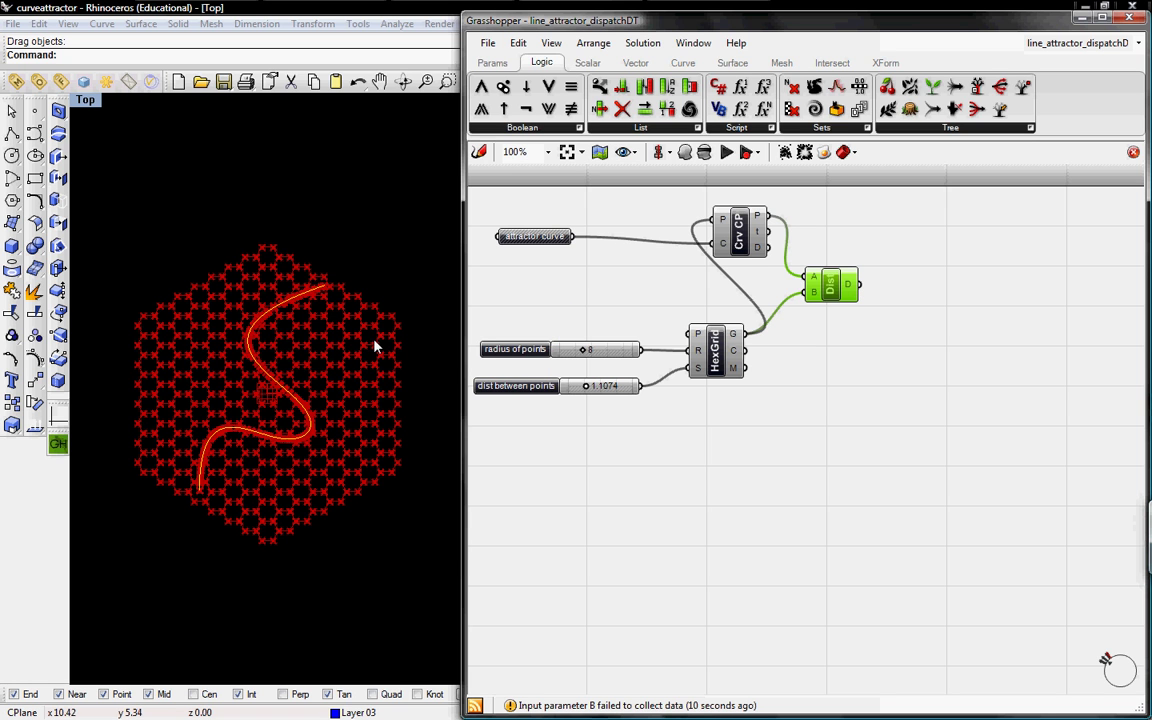
Add a Circle CNR component beyond the HexGrid and connect the grid's G output to its C input
click(830, 355)
right_drag(830, 355, 846, 368)
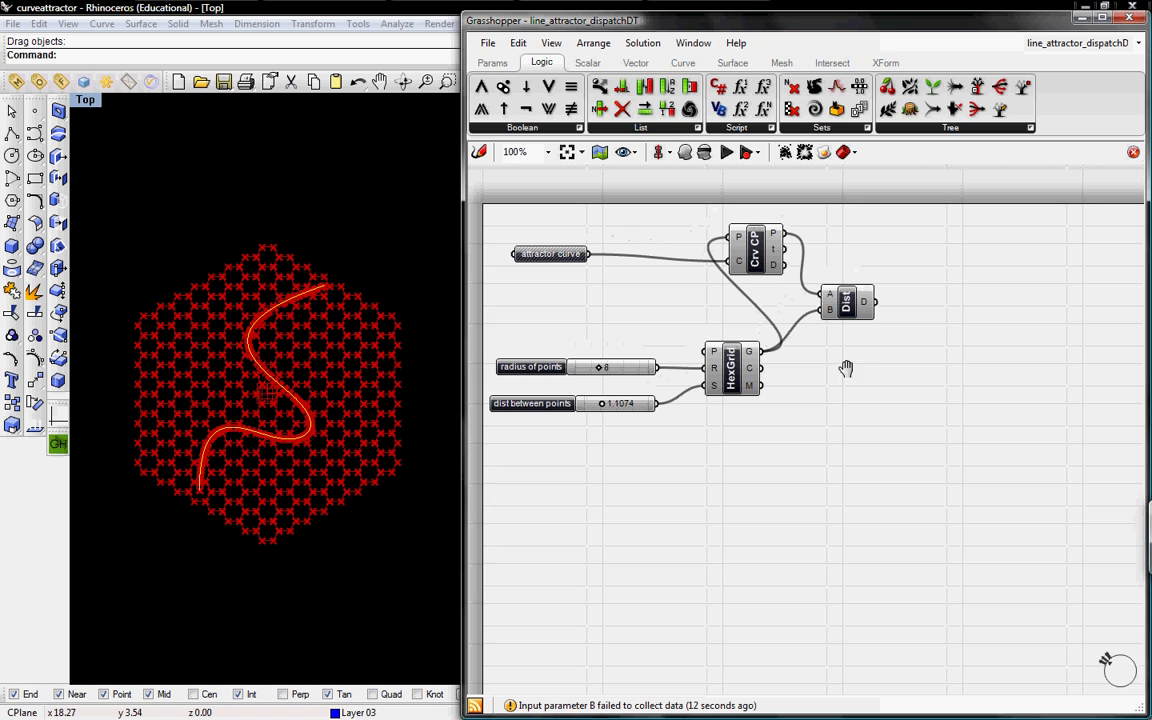
double_click(835, 390)
text(cn)
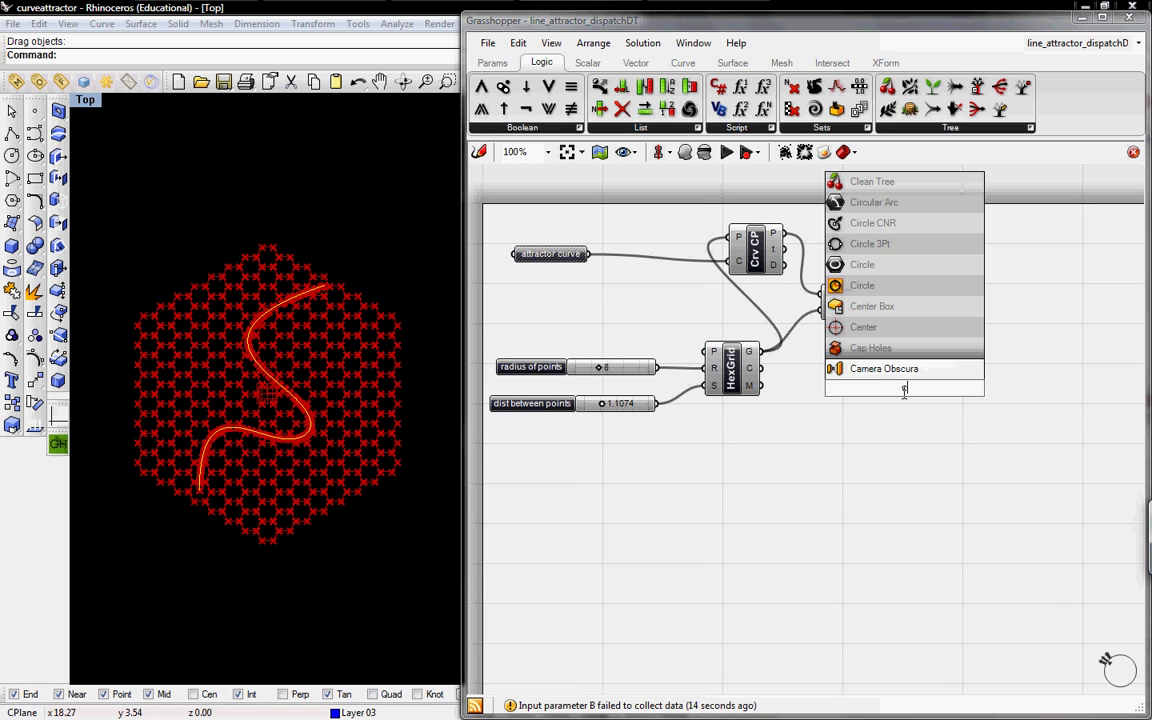
click(860, 368)
drag(860, 368, 762, 351)
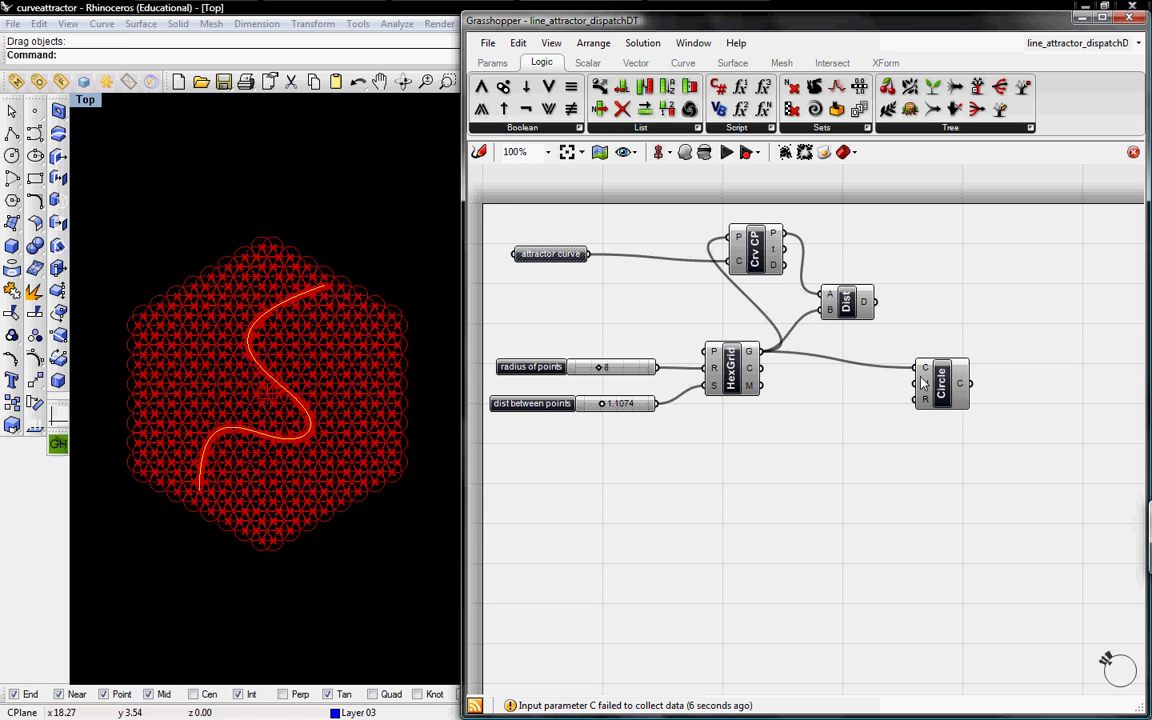
drag(922, 383, 927, 404)
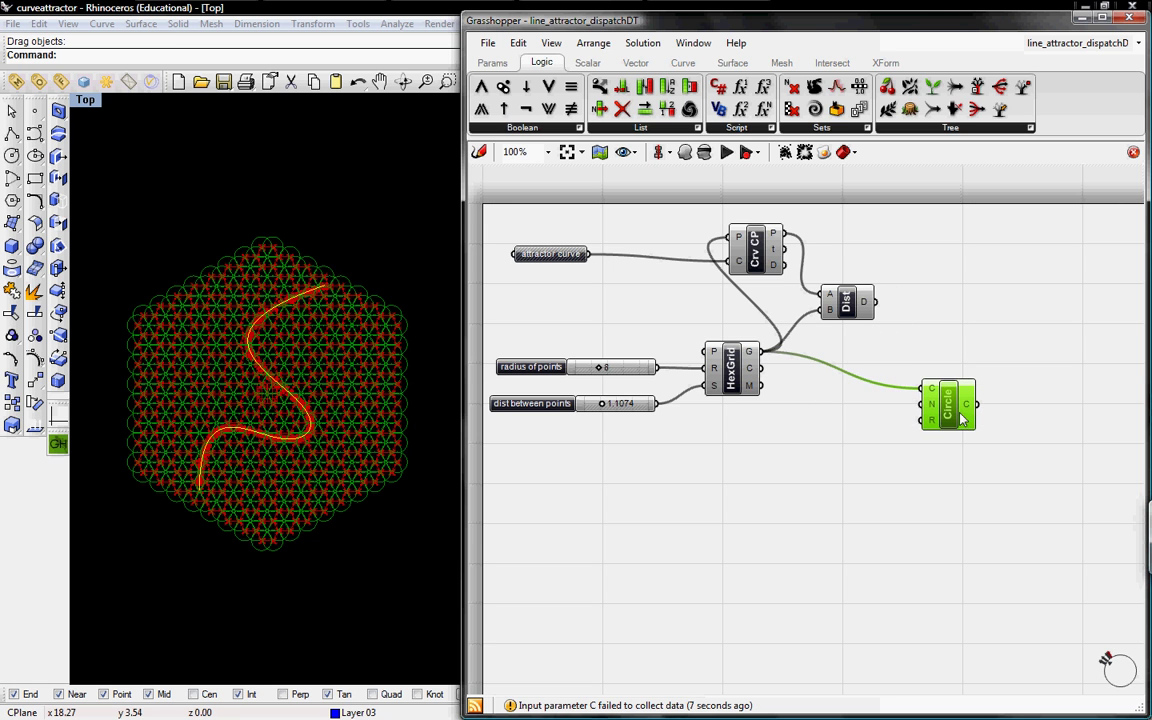
Turn off the preview of the HexGrid component
click(733, 372)
right_click(738, 368)
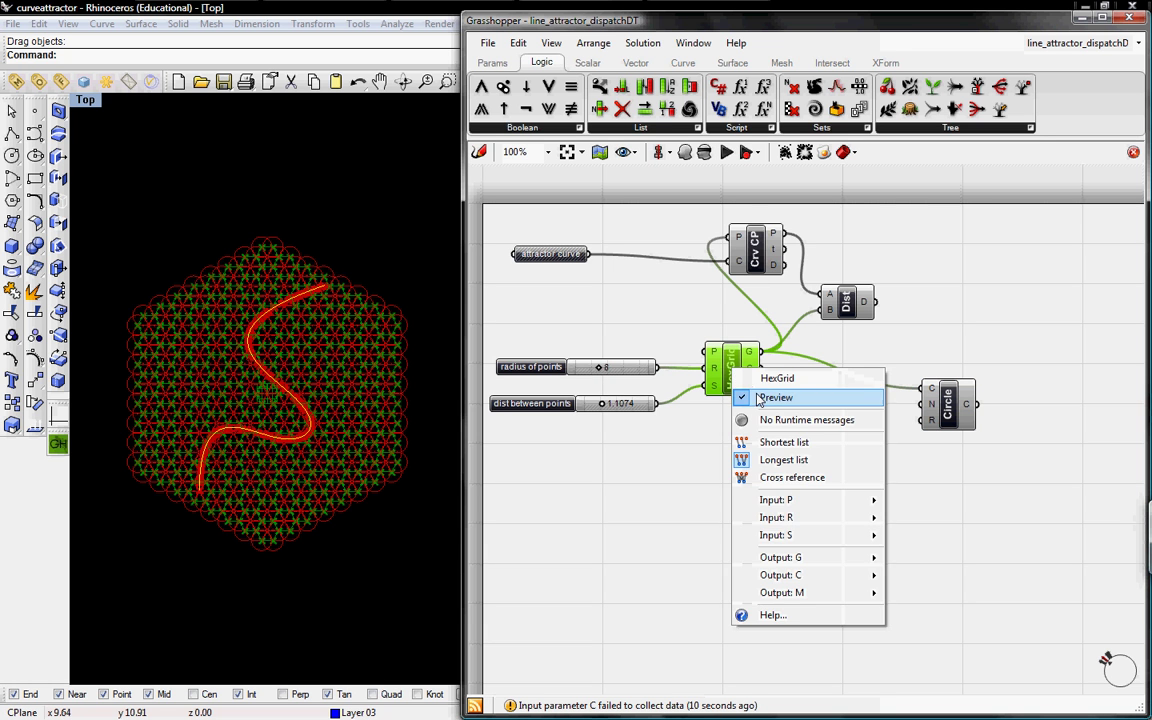
click(758, 397)
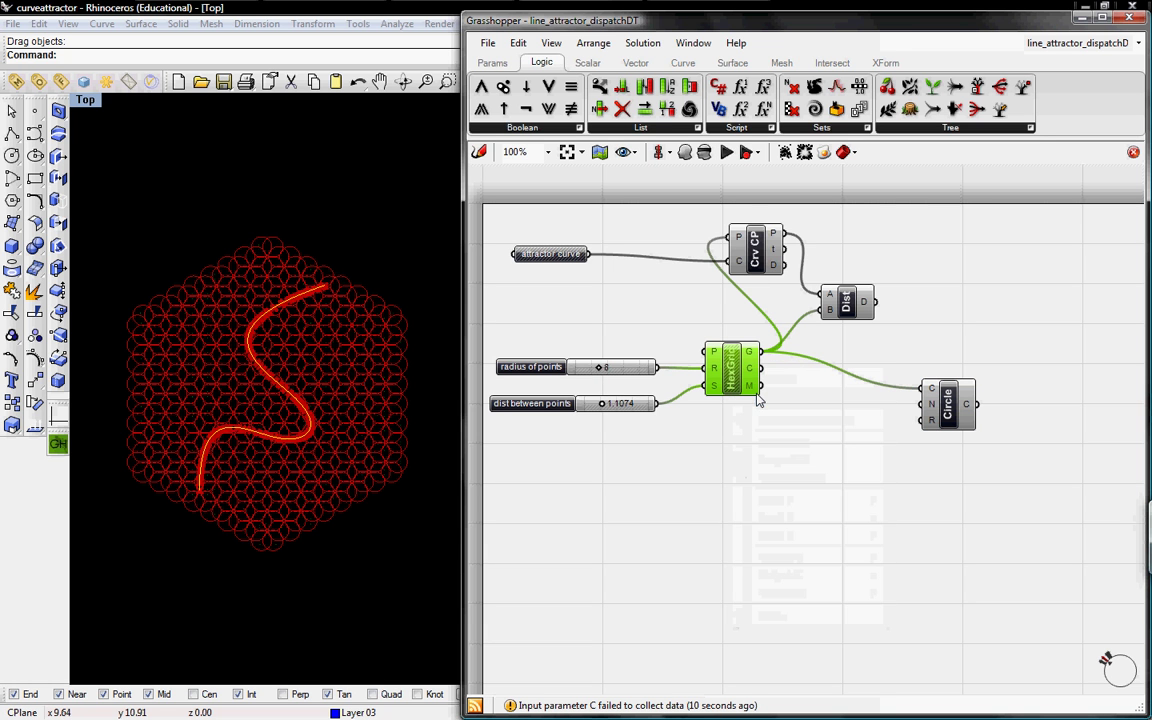
Connect the Distance component's D output to the Circle's R input and move the Circle component further from the Distance component
click(950, 400)
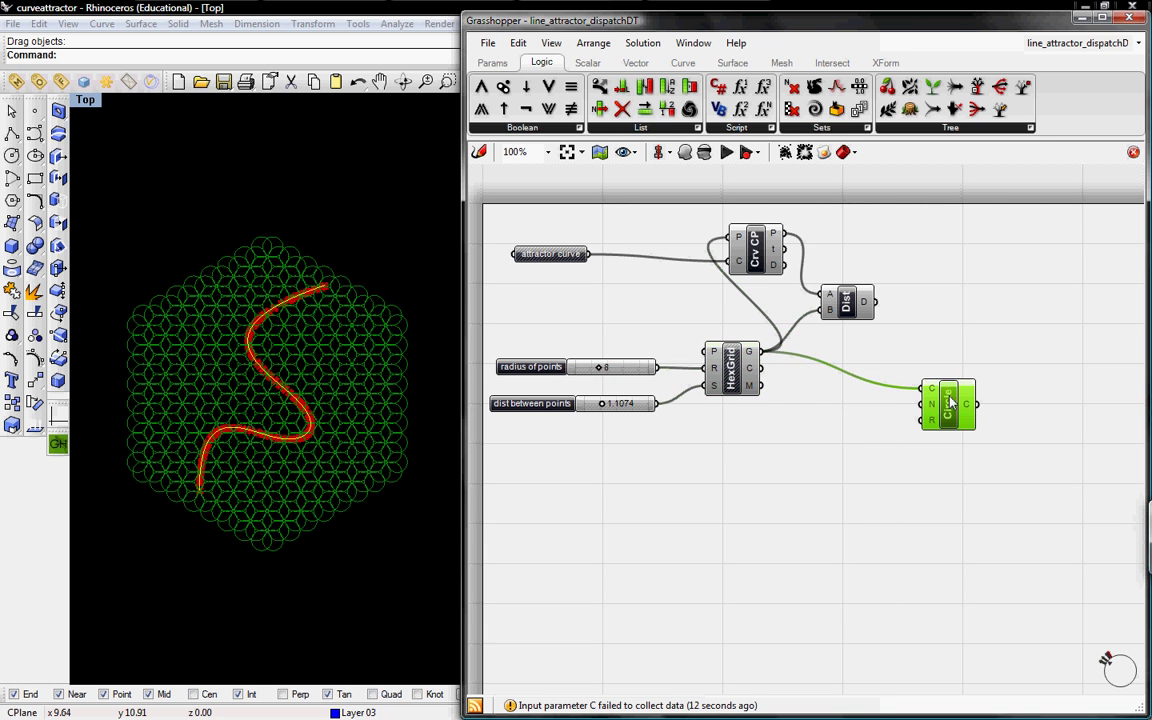
click(395, 290)
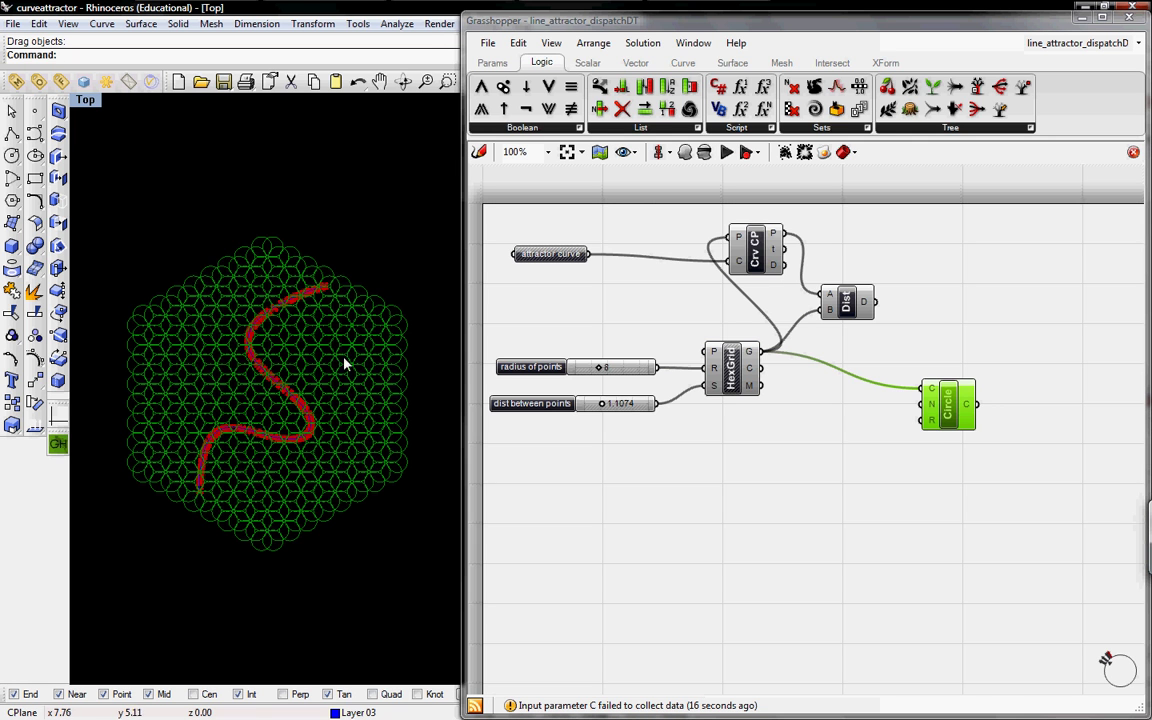
mouse_move(930, 425)
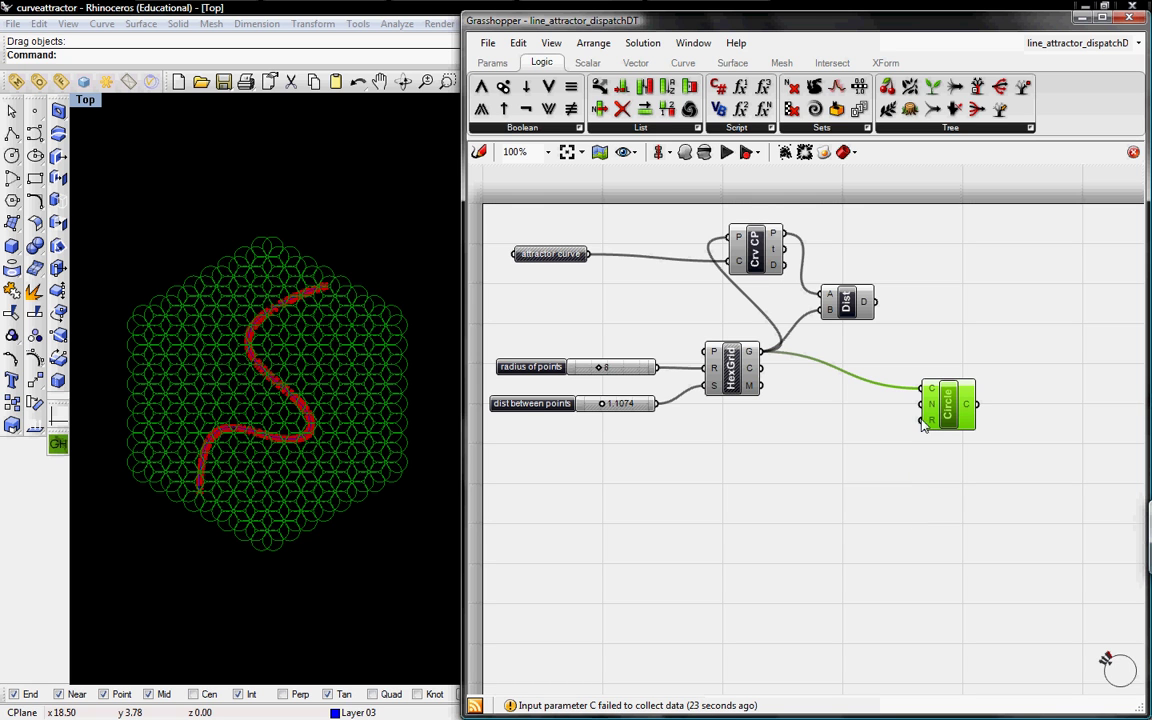
drag(921, 424, 872, 303)
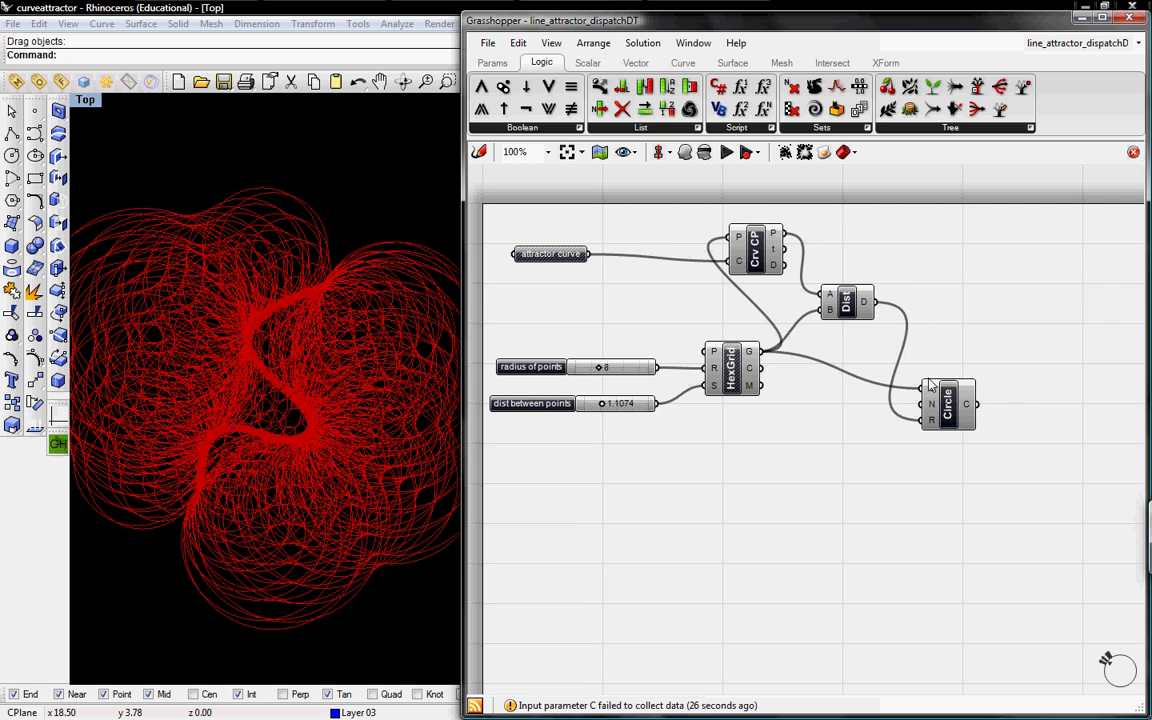
drag(930, 385, 956, 405)
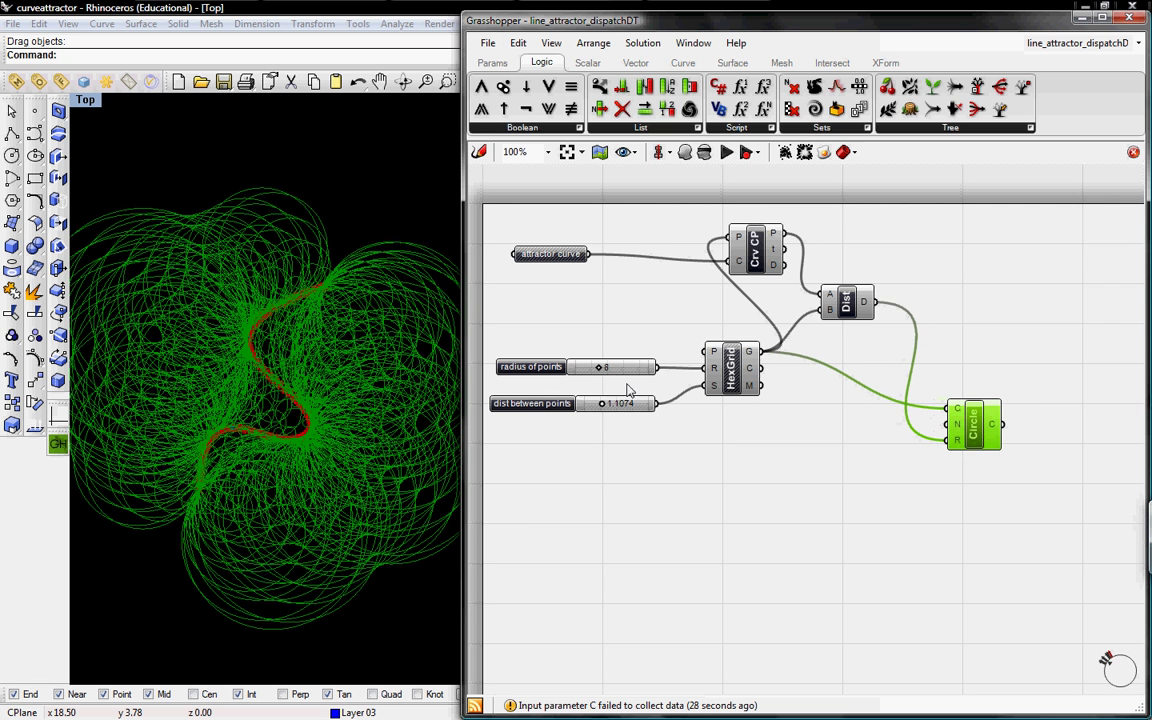
Move the attractor curve around the Top viewport to test the circle radii, leaving it near the middle of the grid
click(298, 393)
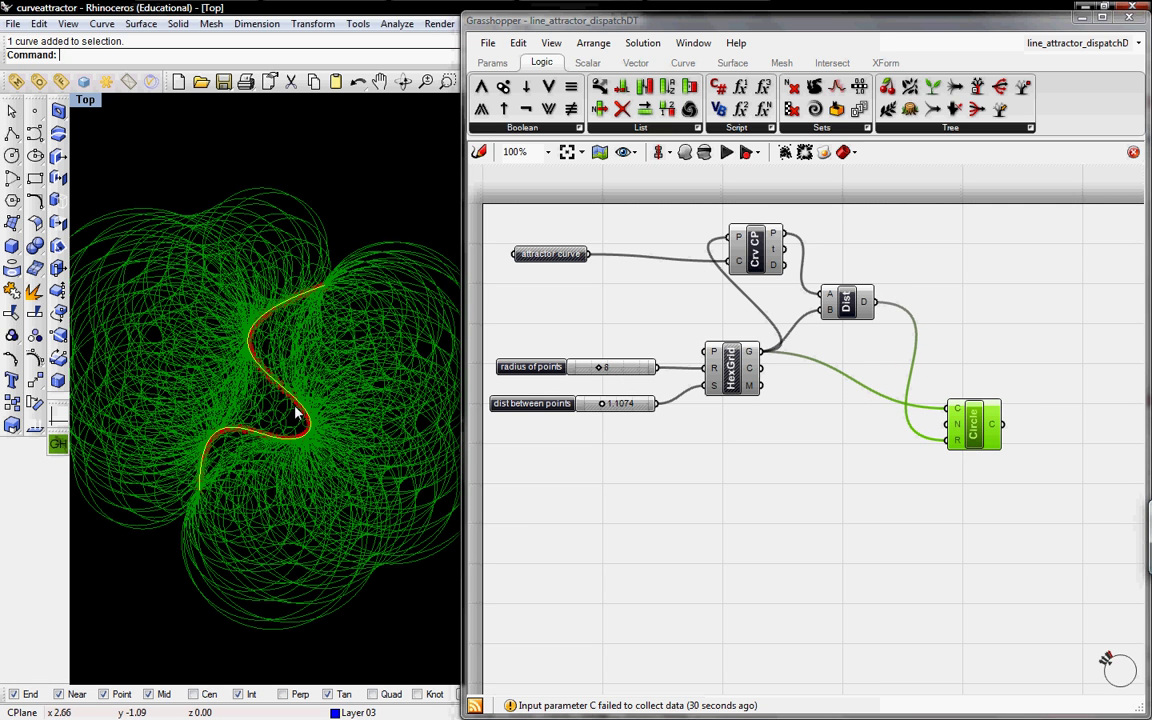
drag(297, 389, 365, 308)
click(300, 307)
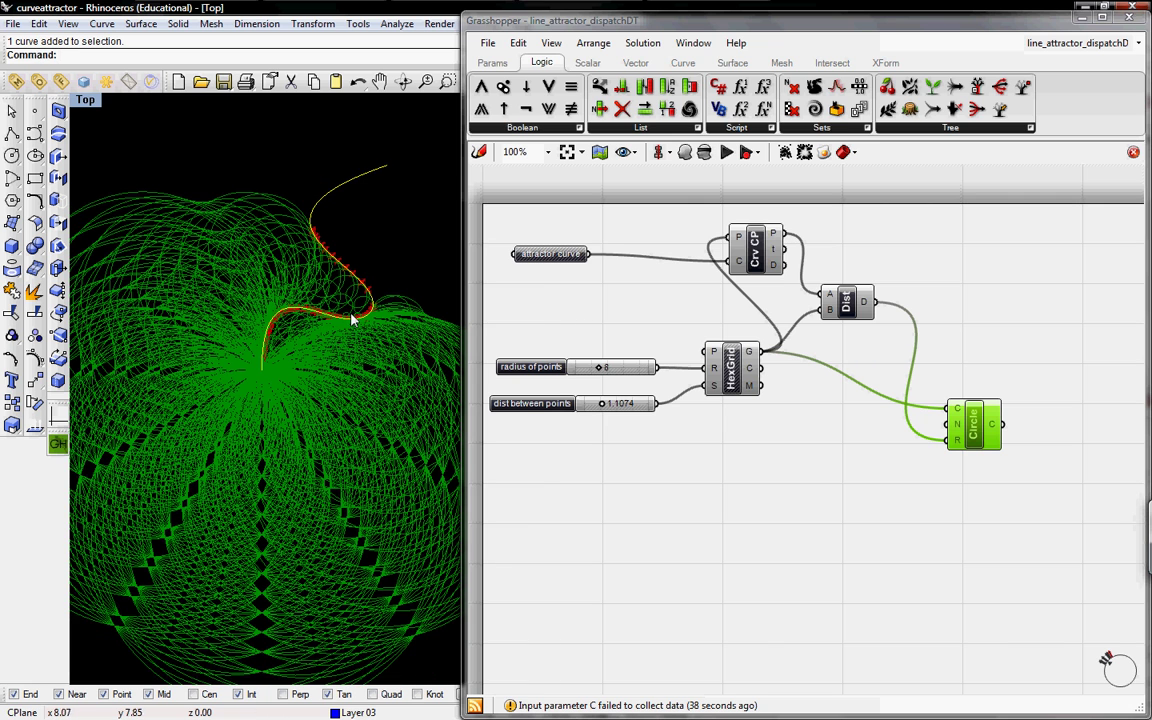
drag(325, 349, 288, 352)
click(841, 432)
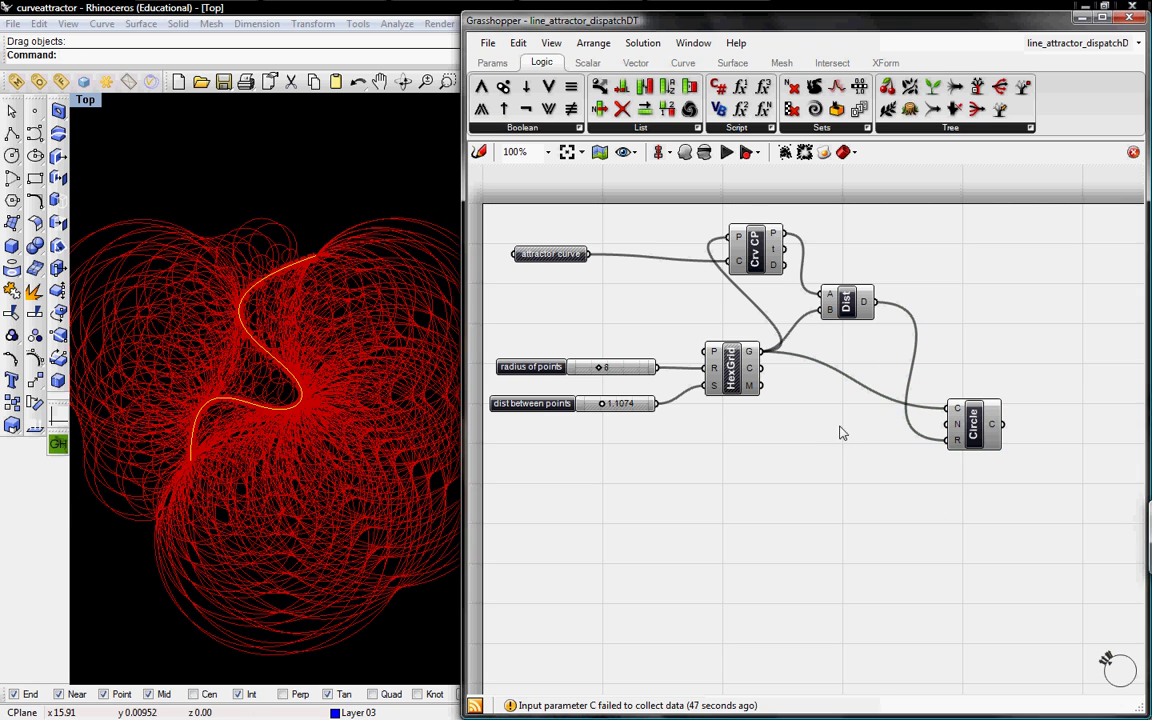
Add a single-variable function component (F1) between the HexGrid and Circle components
double_click(823, 437)
text(f)
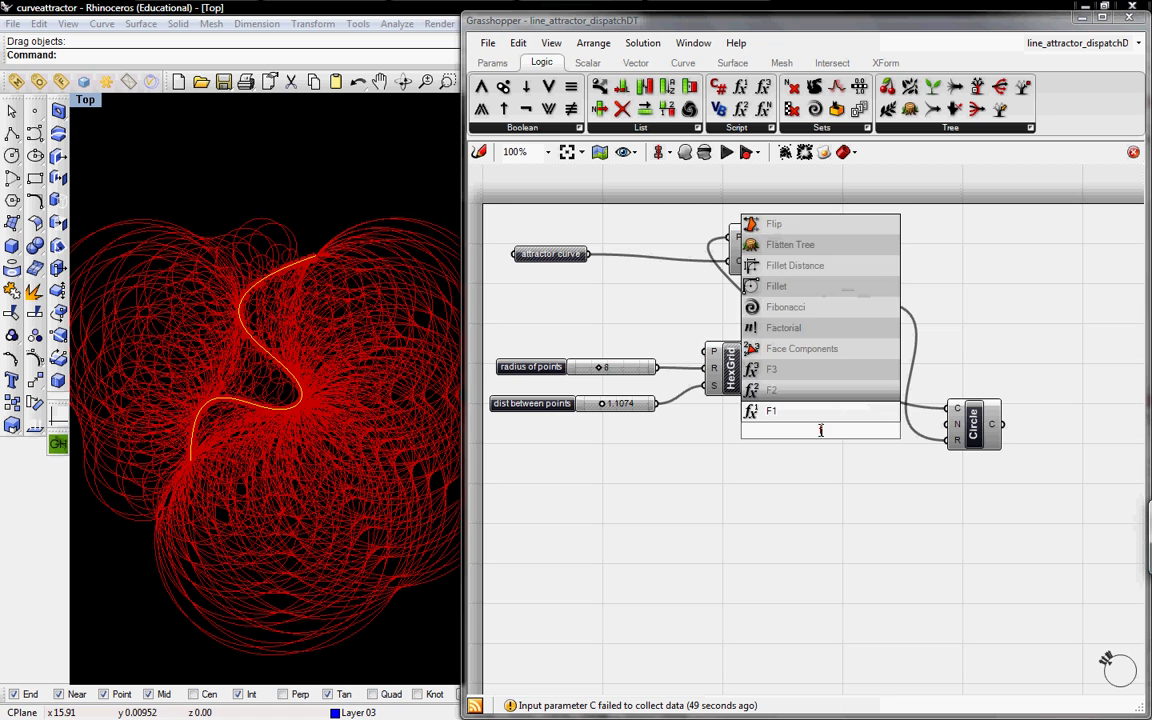
text(1)
key(Return)
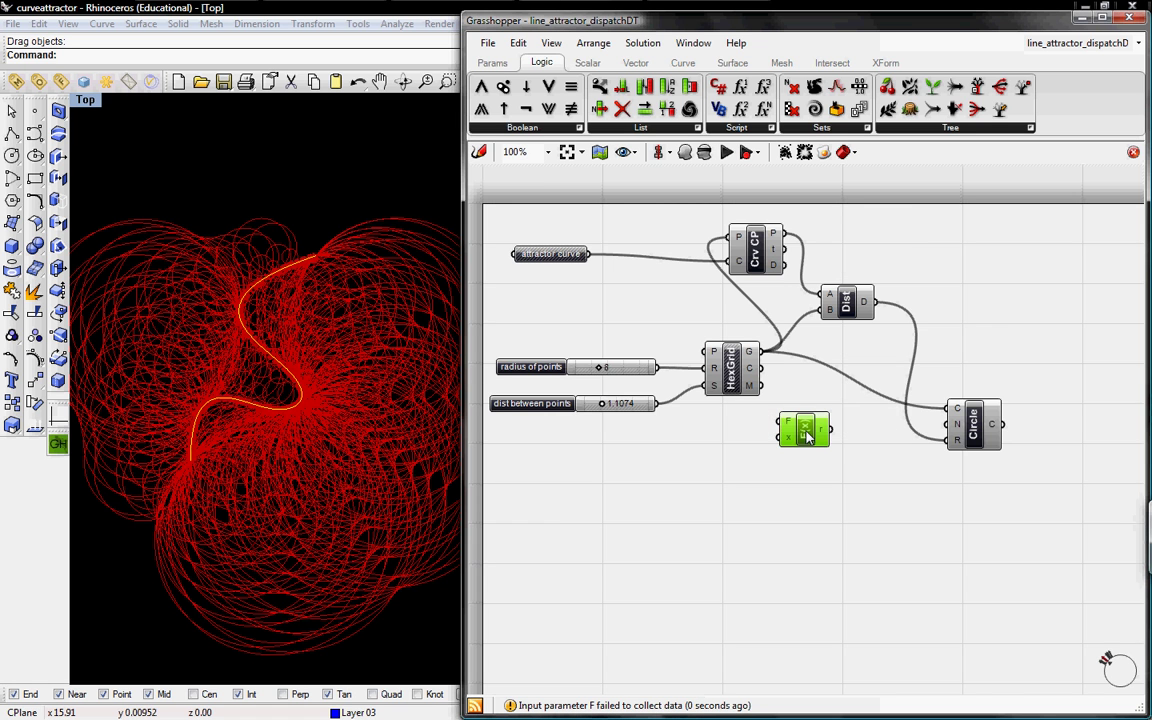
Set the expression of the new single-variable function component to x/4
double_click(811, 436)
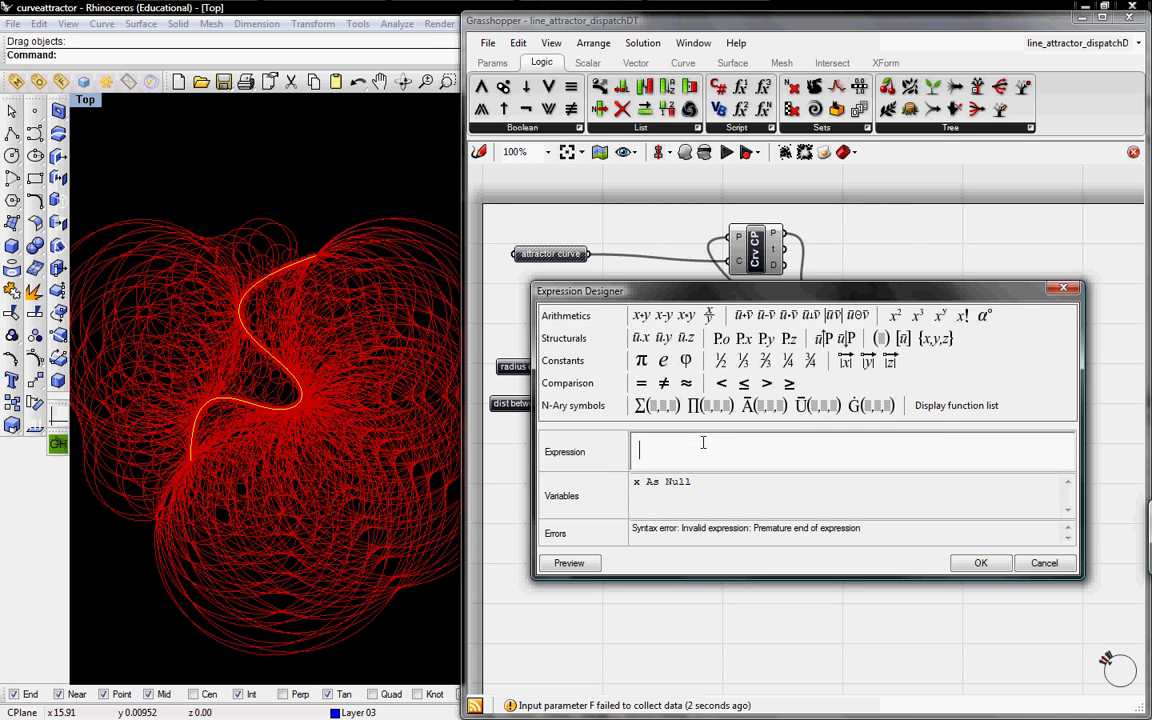
text(x/4)
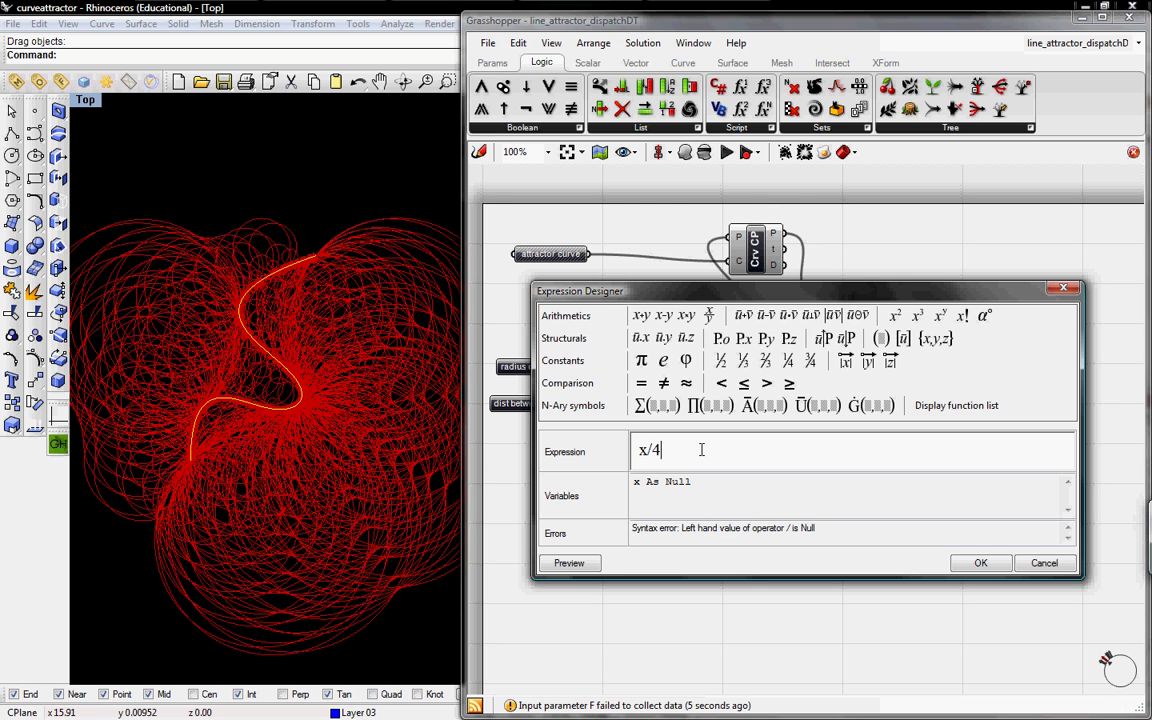
click(985, 565)
Feed the Distance output into the function's x input, connect its r output to the Circle's R input, and shift the function nearer to Circle
drag(780, 421, 874, 302)
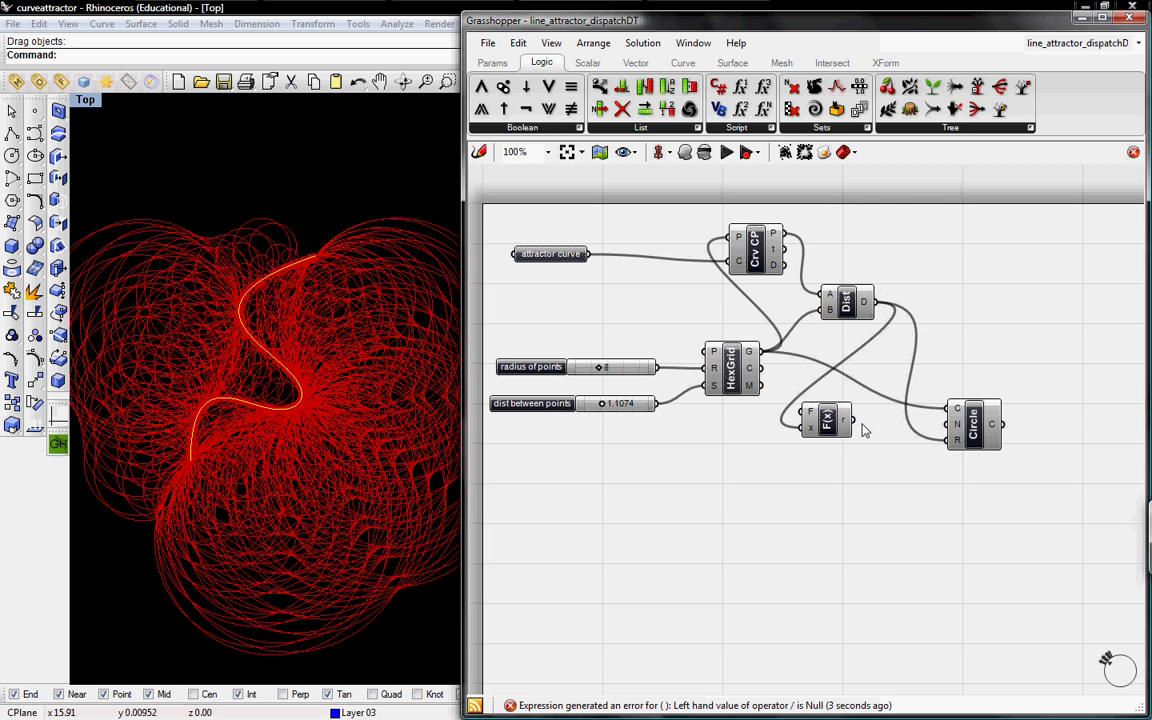
drag(857, 427, 952, 440)
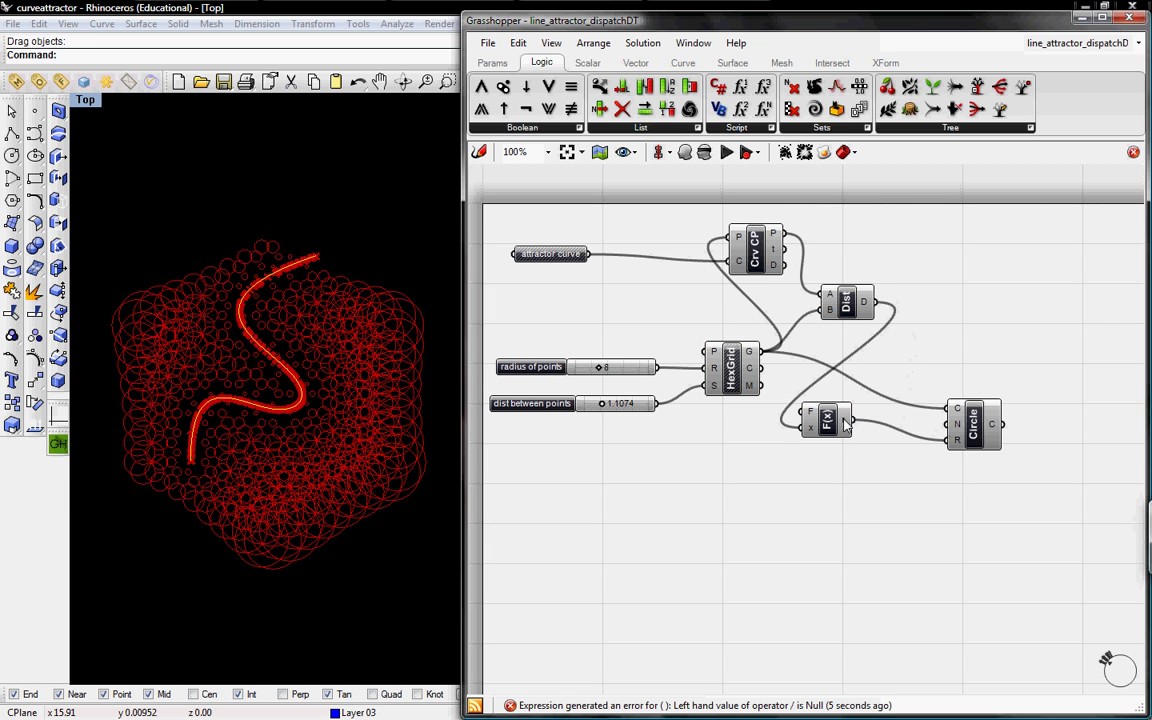
click(840, 420)
drag(840, 420, 855, 420)
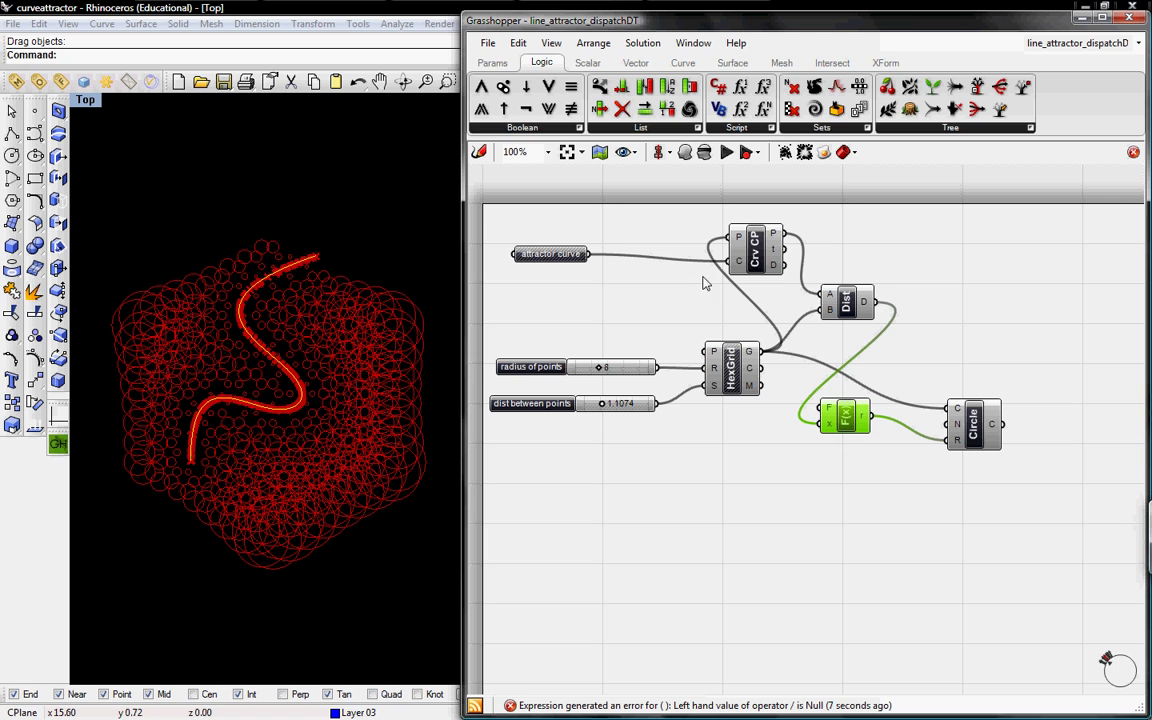
Turn off the preview of the Crv CP component and shift the attractor curve slightly down and to the right within the grid
click(755, 258)
right_click(755, 258)
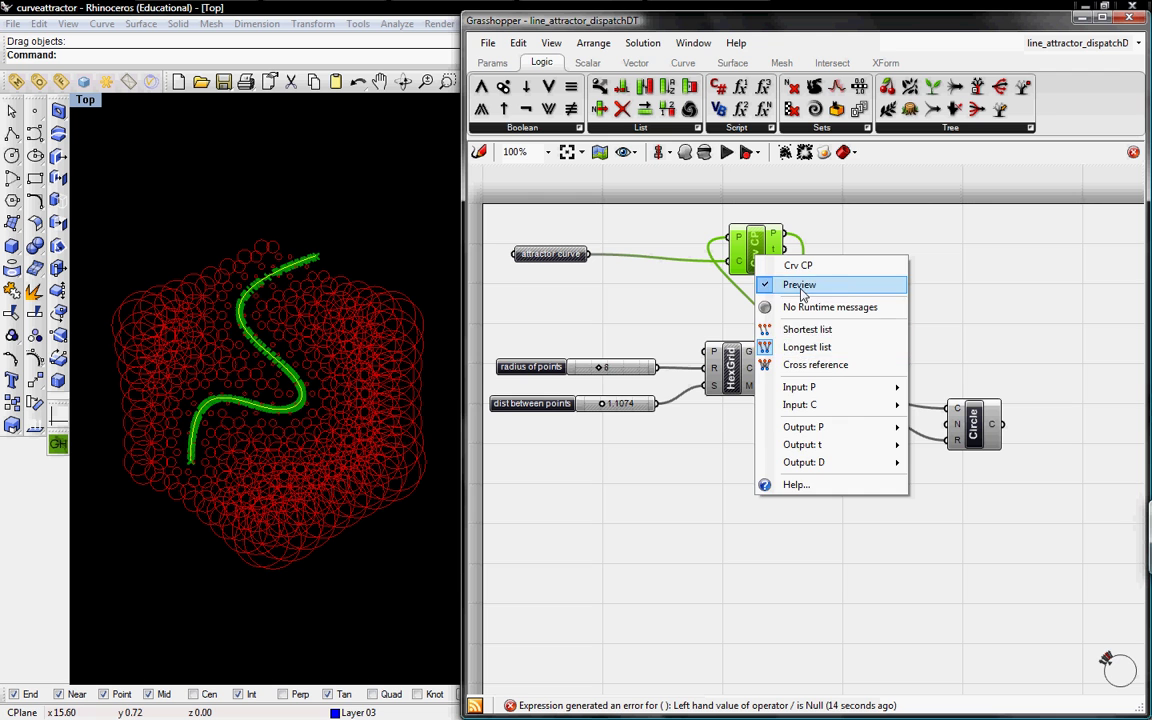
click(799, 284)
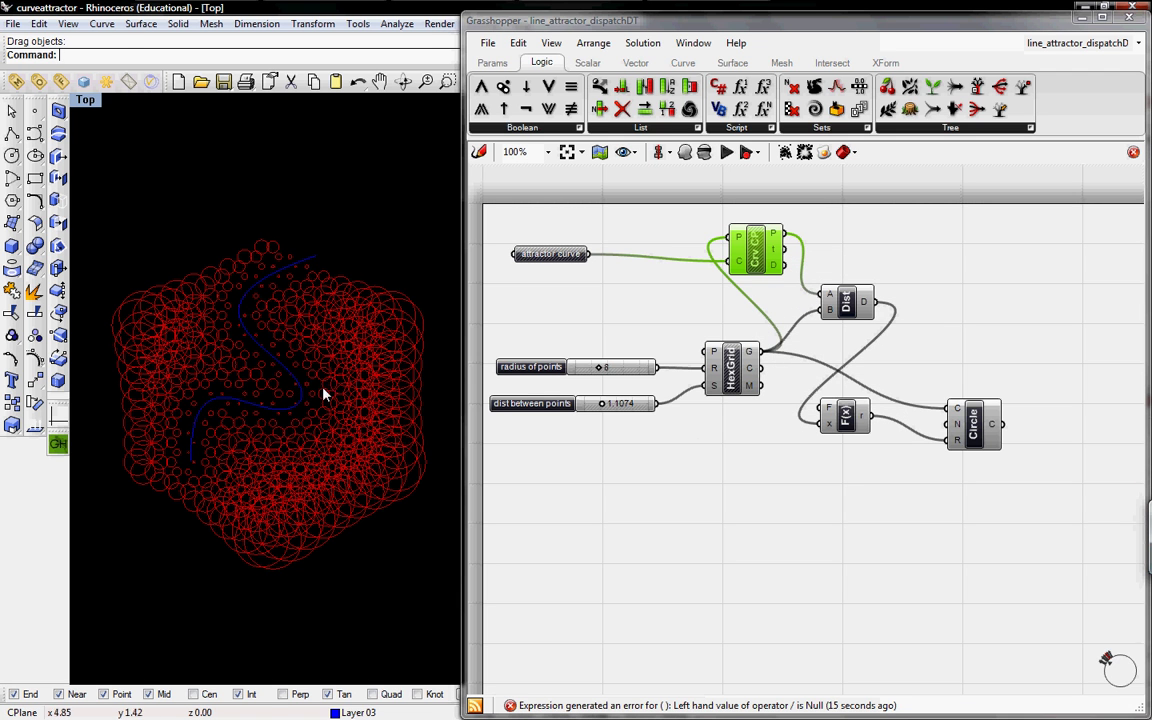
drag(287, 378, 310, 398)
click(837, 473)
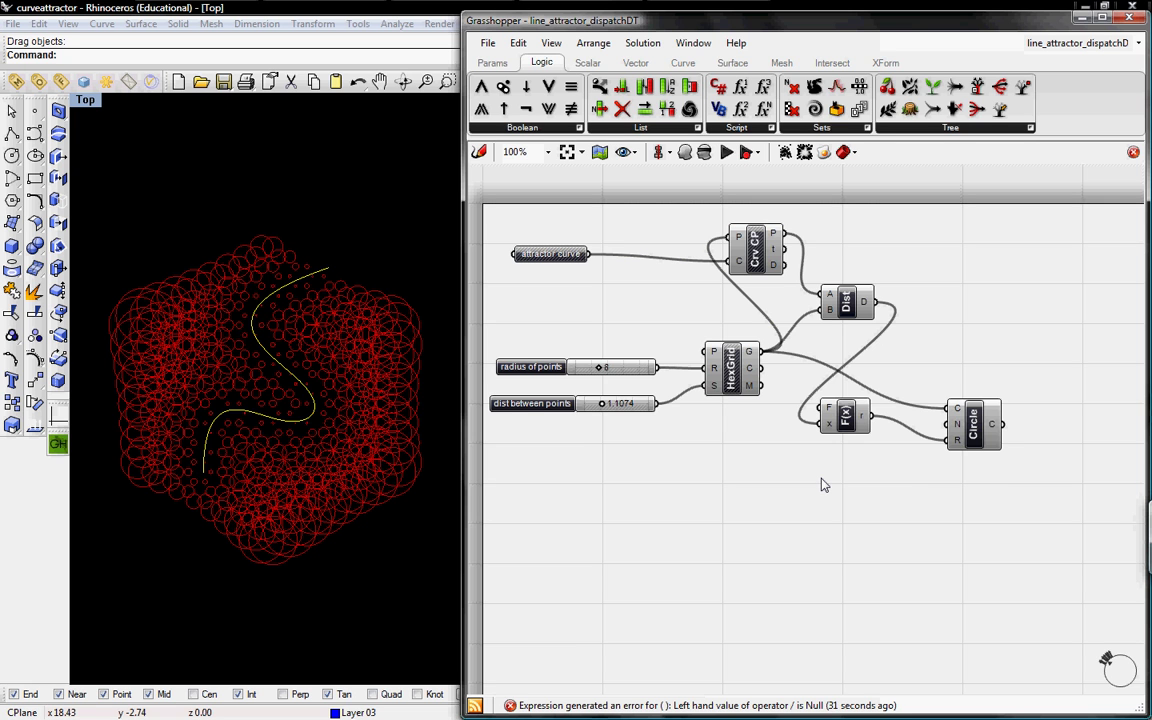
Add a Minimum component below the function component and space the two apart on the canvas
double_click(822, 484)
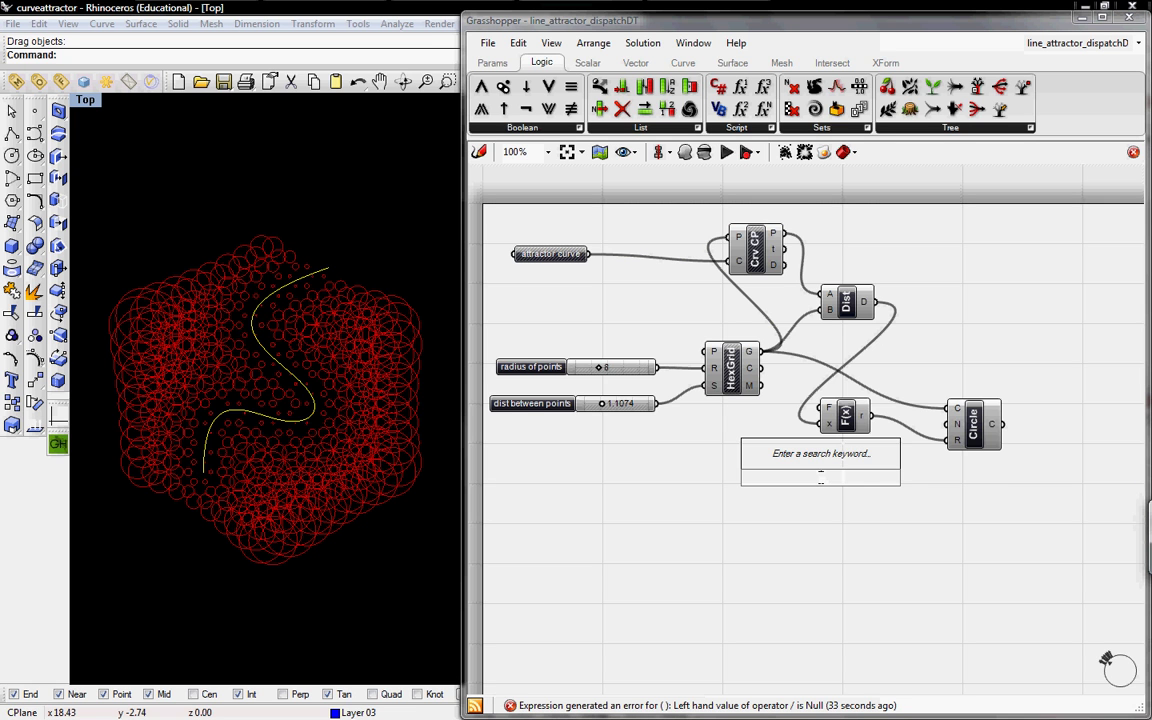
text(mini)
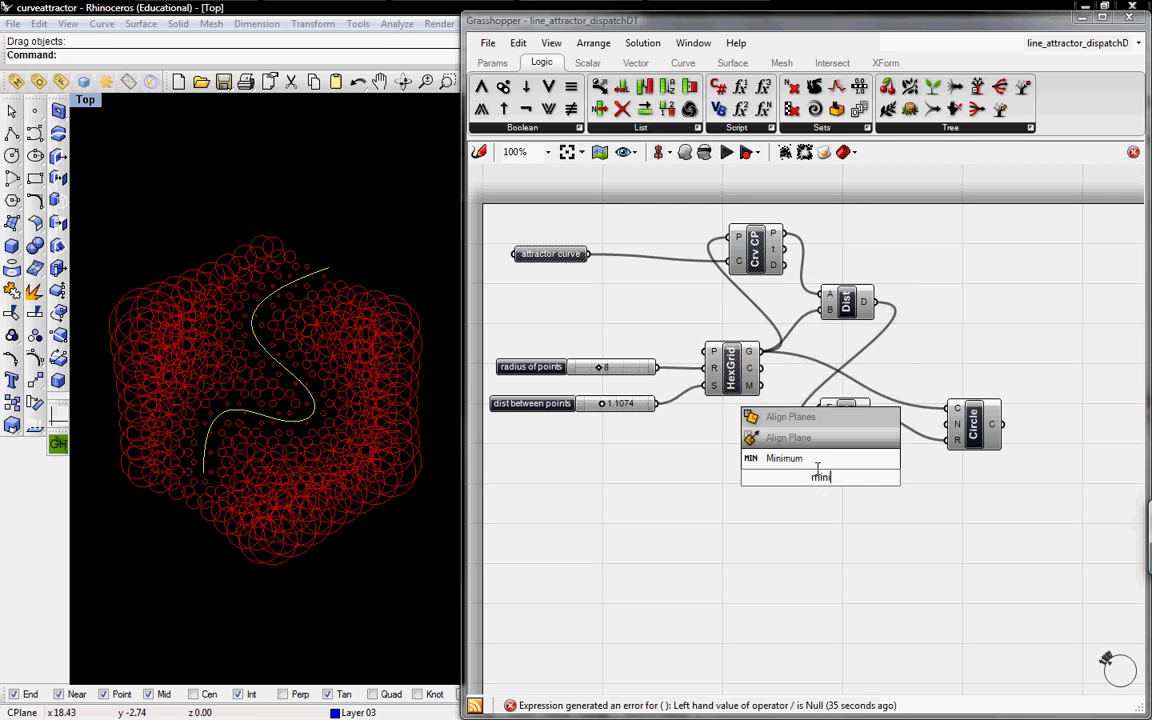
key(Return)
drag(824, 484, 870, 478)
drag(845, 415, 827, 420)
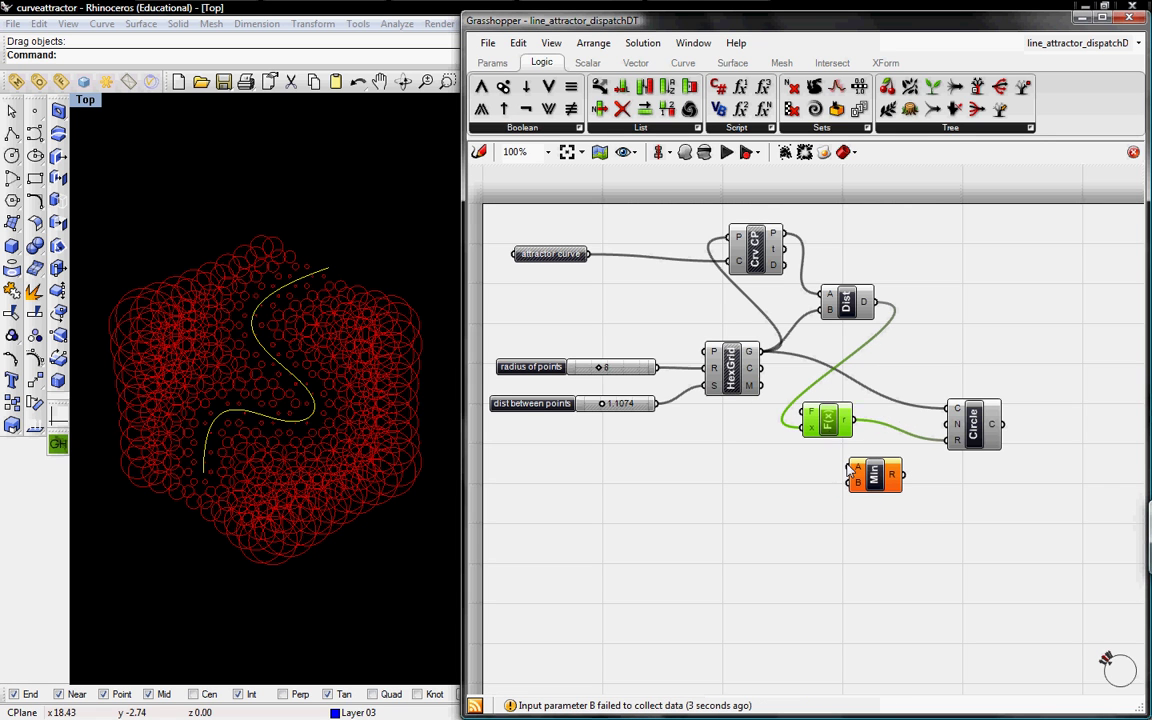
Connect the function result to Minimum's A, the "dist between points" slider to B, and Minimum's R output to the Circle's R input
drag(852, 470, 845, 421)
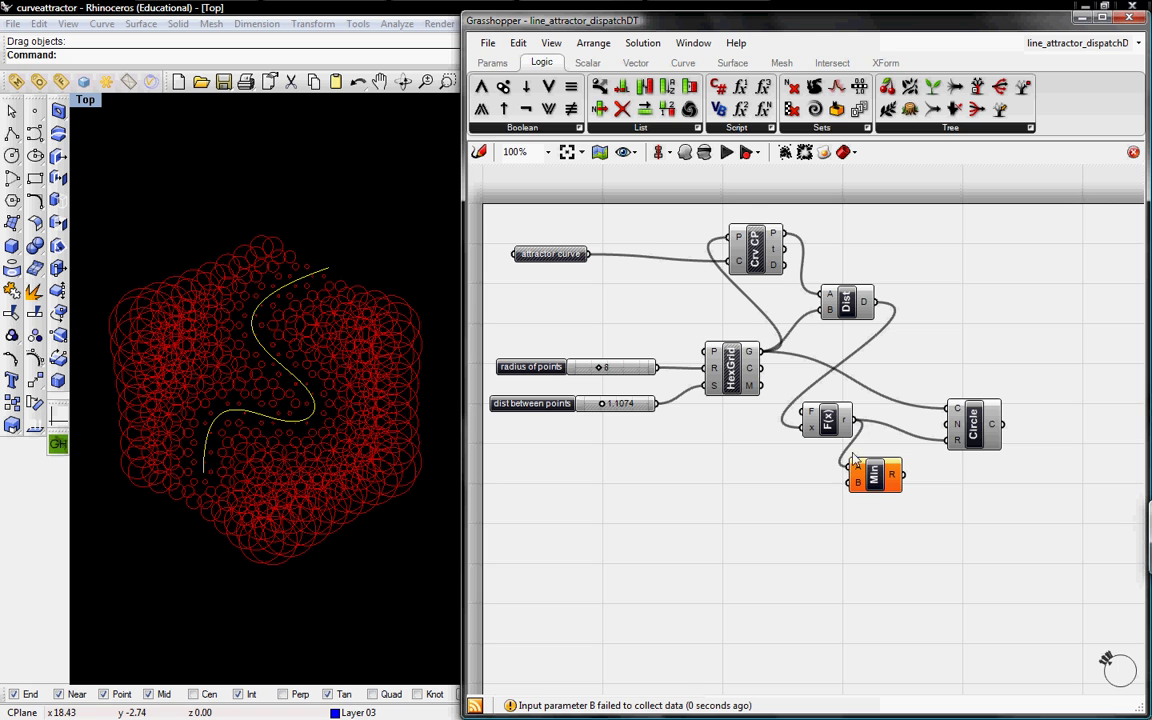
drag(850, 490, 657, 403)
drag(904, 476, 950, 440)
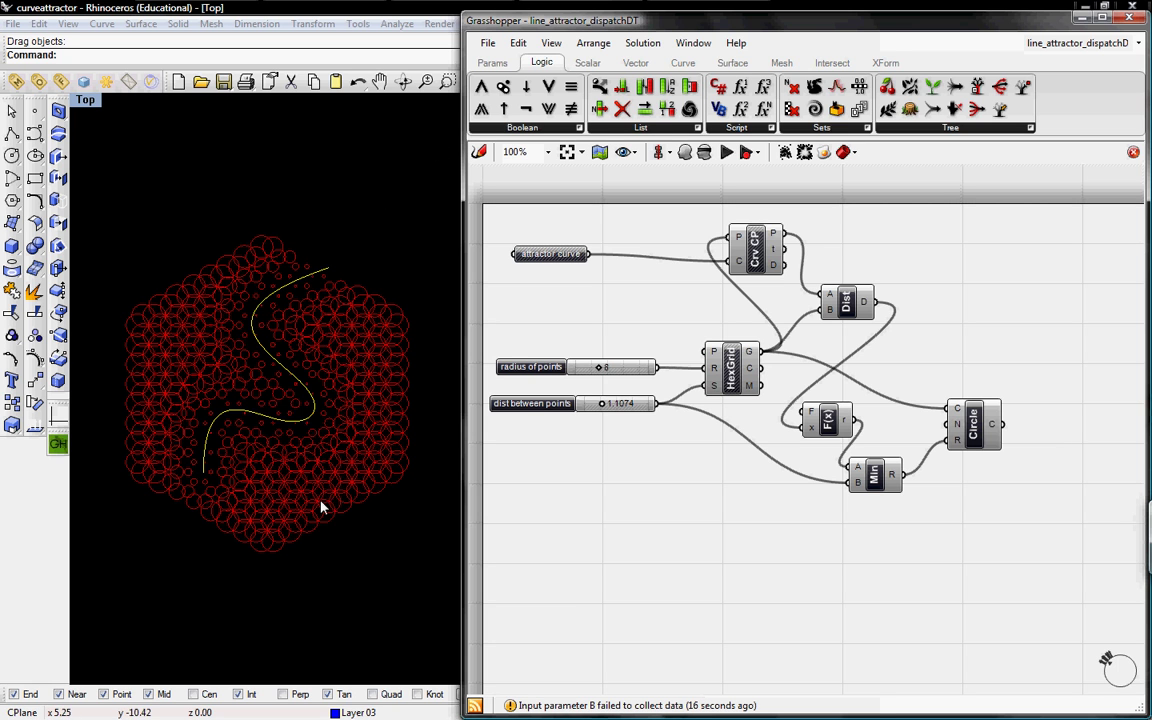
Move the Minimum component closer to Circle, and test the capped radii by moving the attractor curve above the grid and back to its middle
drag(301, 407, 310, 419)
drag(859, 476, 879, 462)
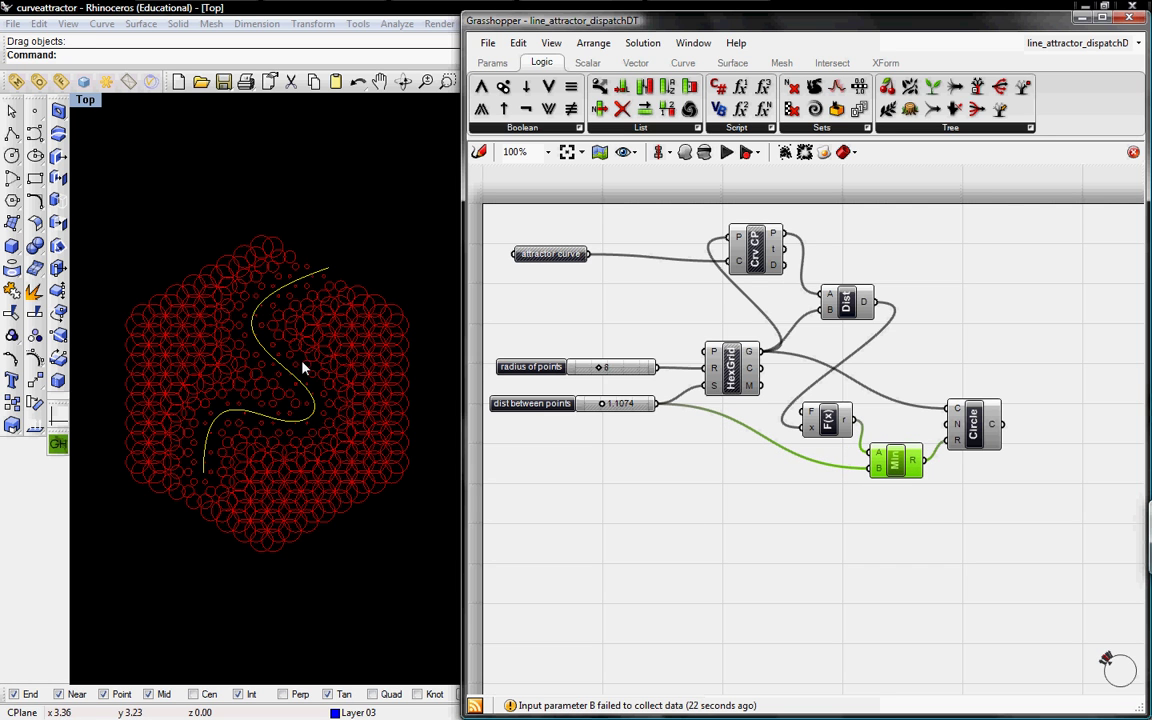
drag(267, 336, 361, 207)
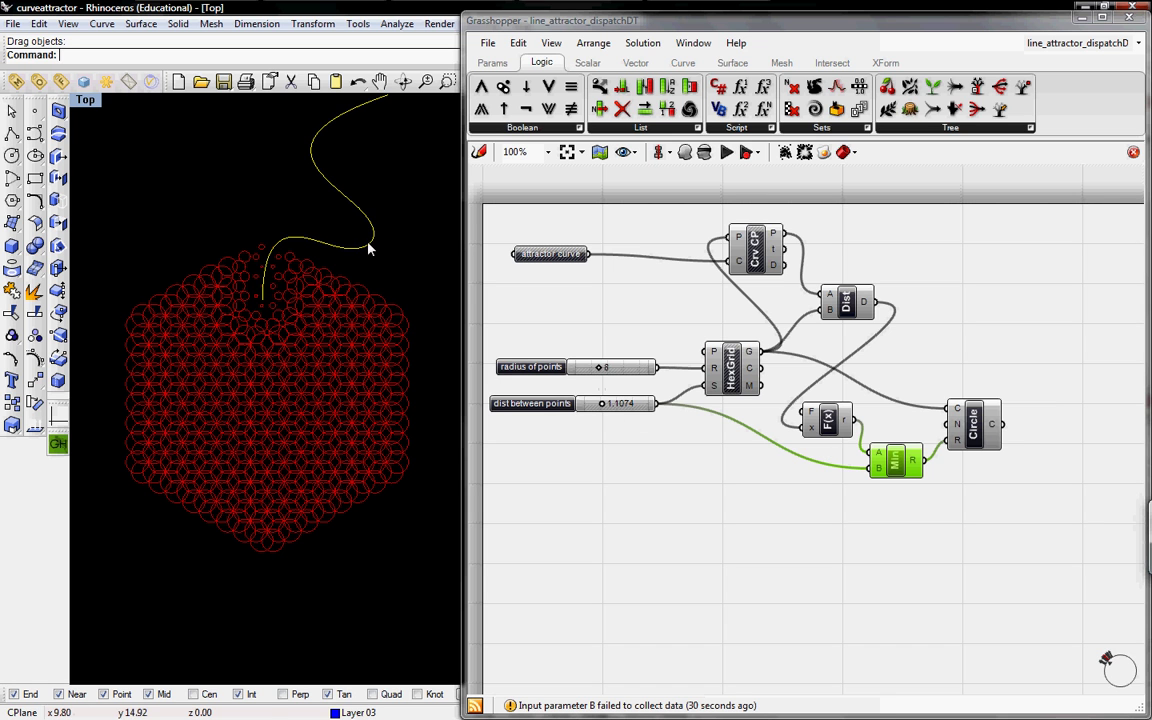
drag(372, 246, 305, 418)
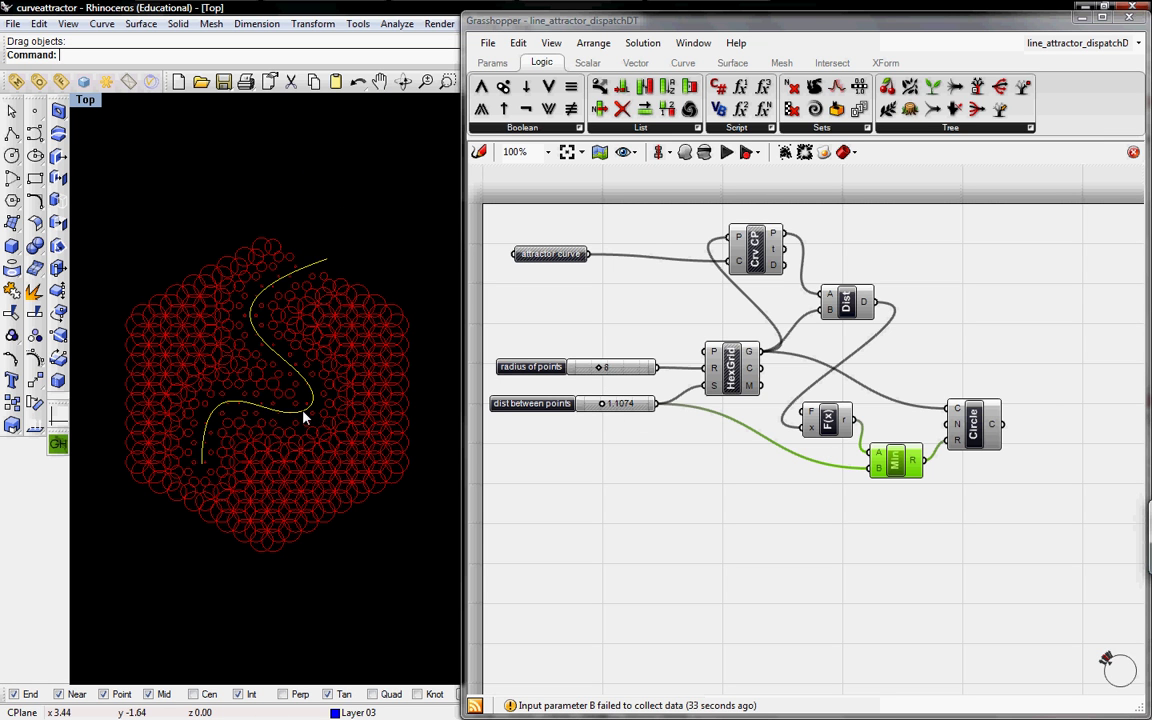